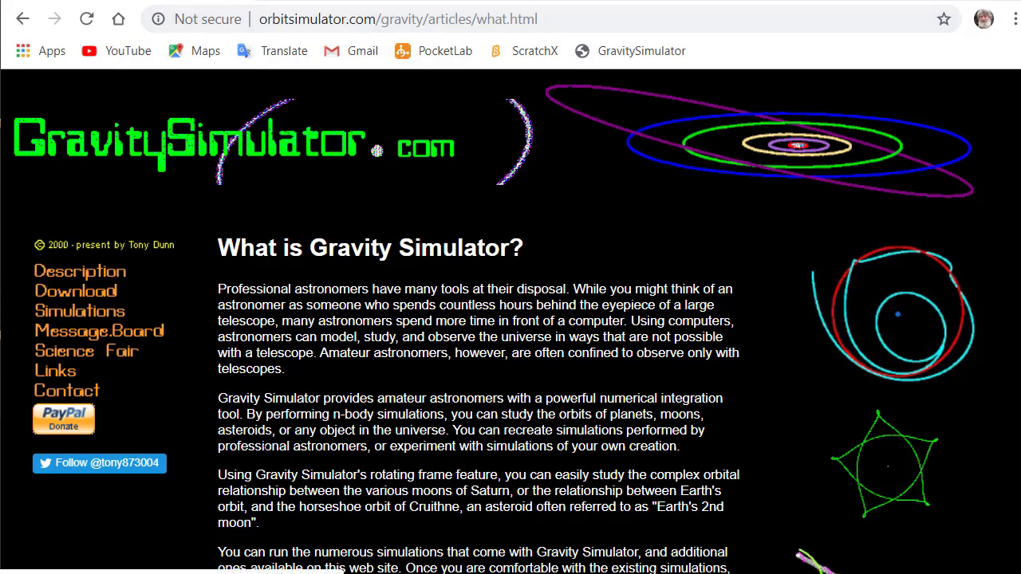
Step: Load the browser version of Gravity Simulator from the article's 'here' link
scroll(356, 432, down, 2)
scroll(355, 432, down, 1)
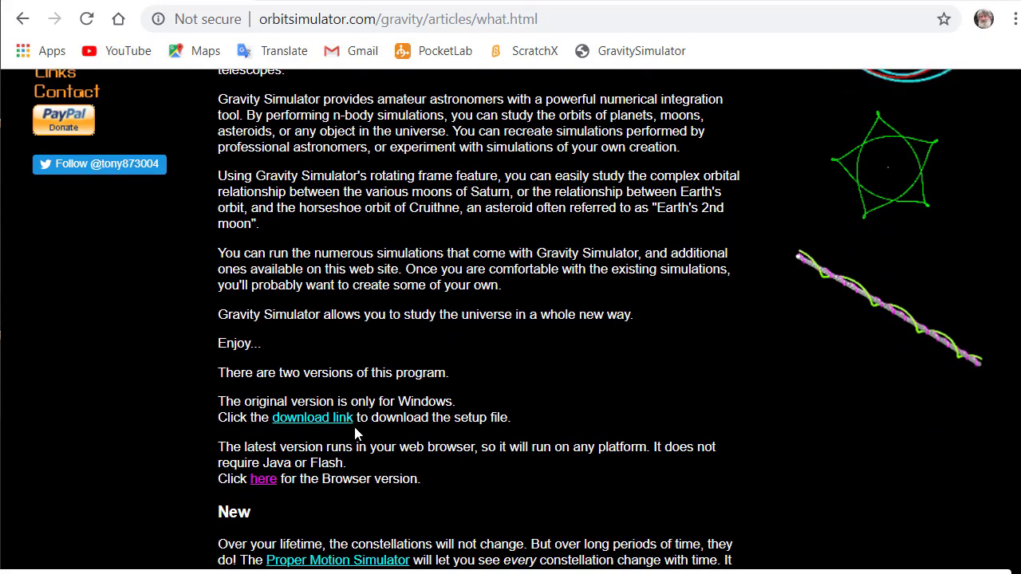
scroll(355, 432, down, 1)
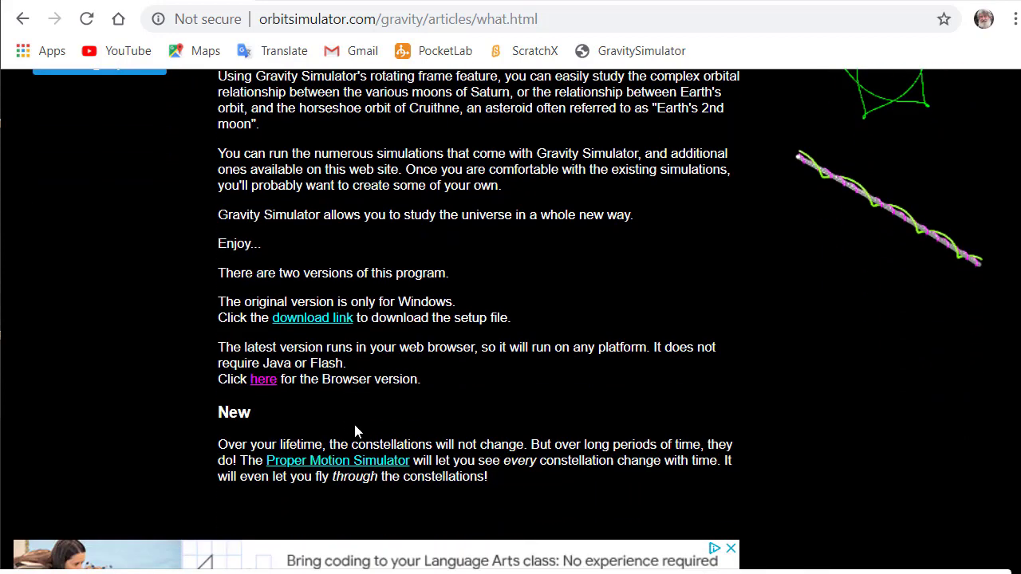
click(265, 381)
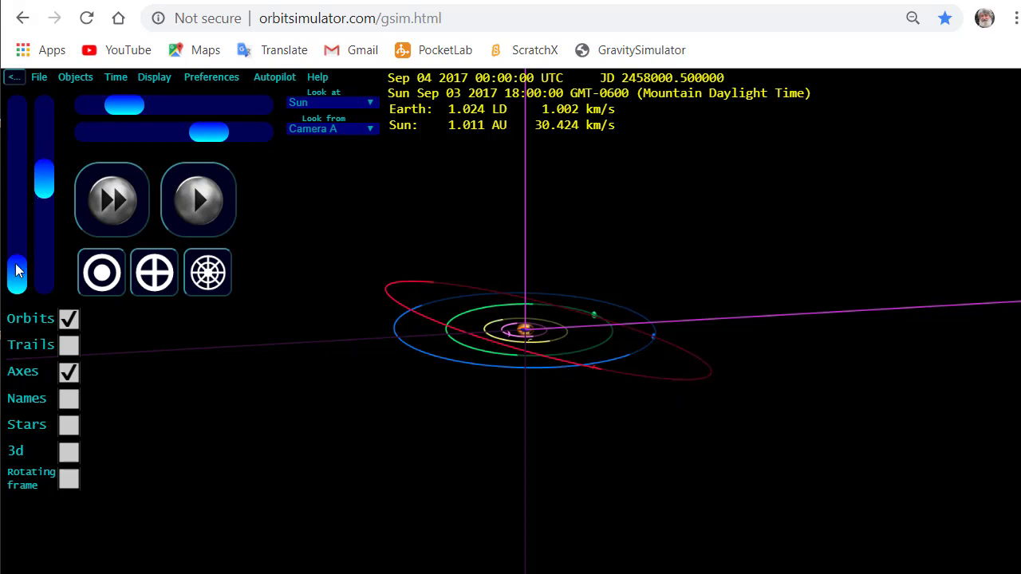
Step: Zoom in and back out on the planetary orbits, then tilt the view to look down on them
drag(17, 273, 9, 169)
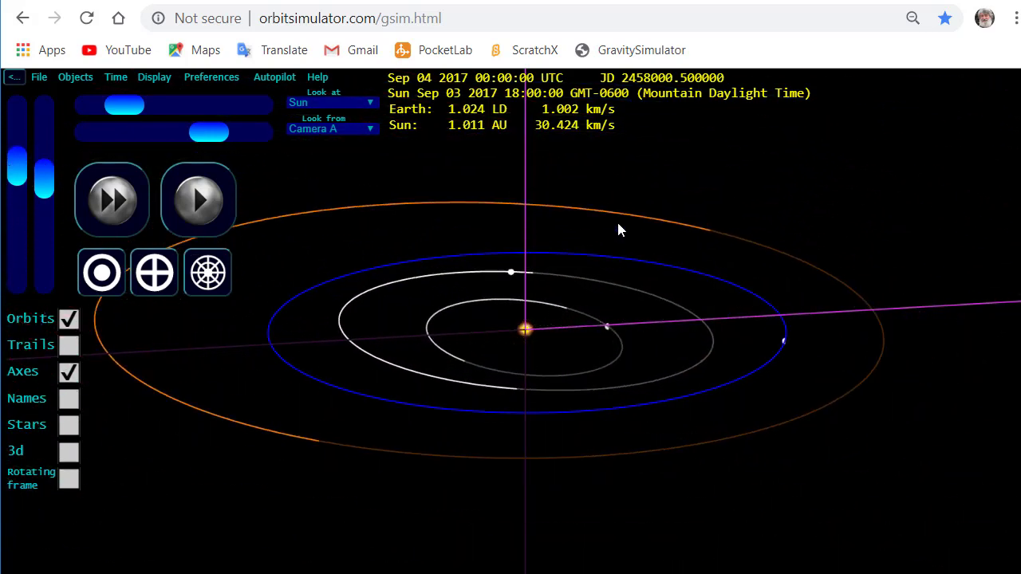
drag(11, 170, 16, 251)
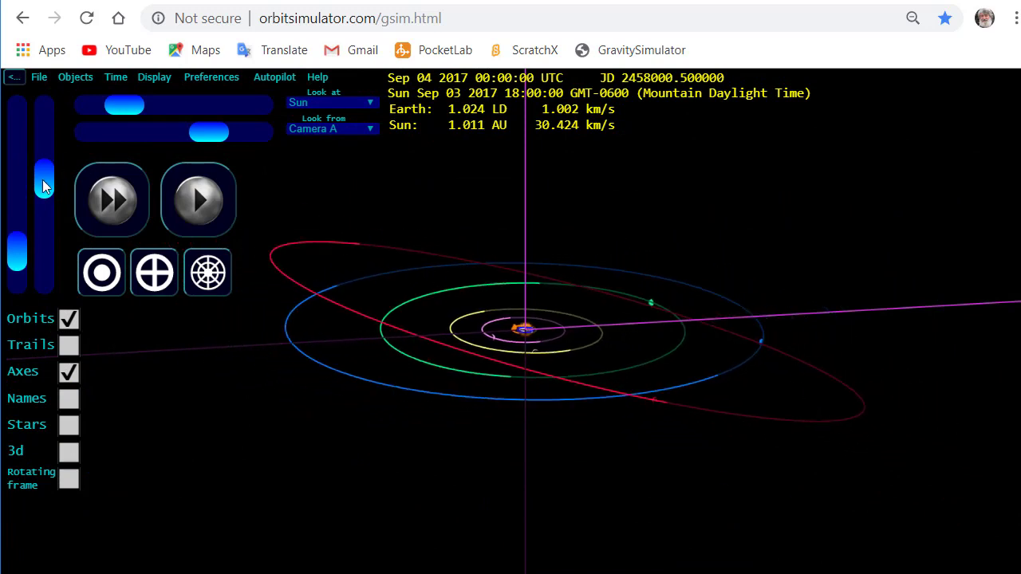
drag(45, 186, 77, 95)
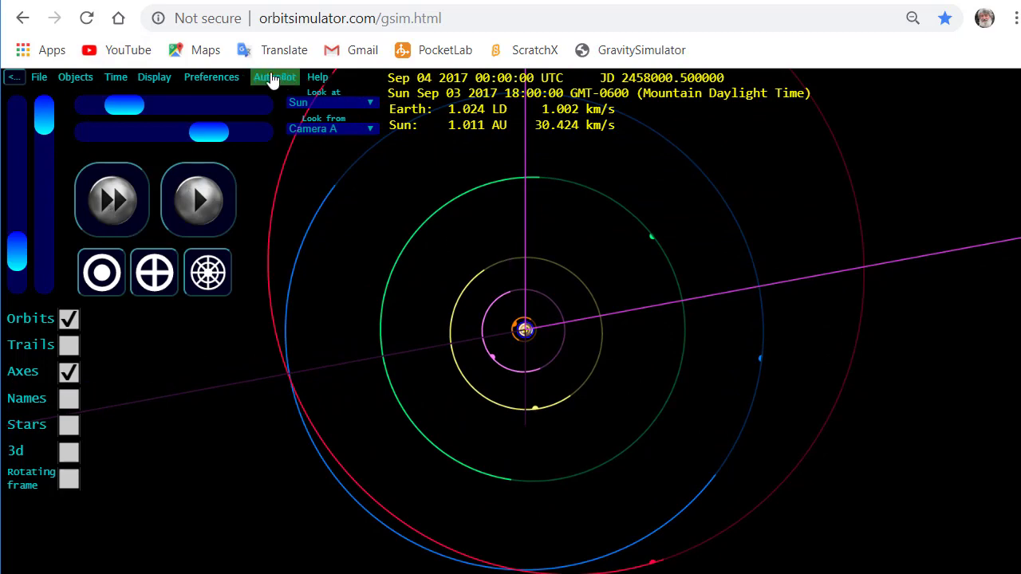
mouse_move(134, 104)
mouse_down()
mouse_move(200, 105)
mouse_move(158, 112)
mouse_move(122, 102)
mouse_move(145, 109)
mouse_up()
drag(26, 262, 35, 304)
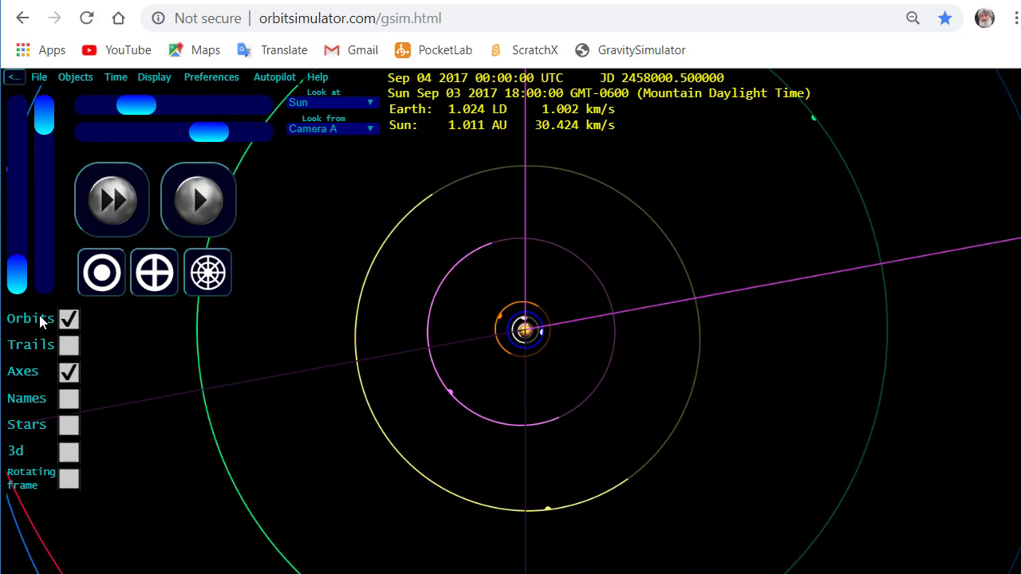
drag(137, 105, 119, 99)
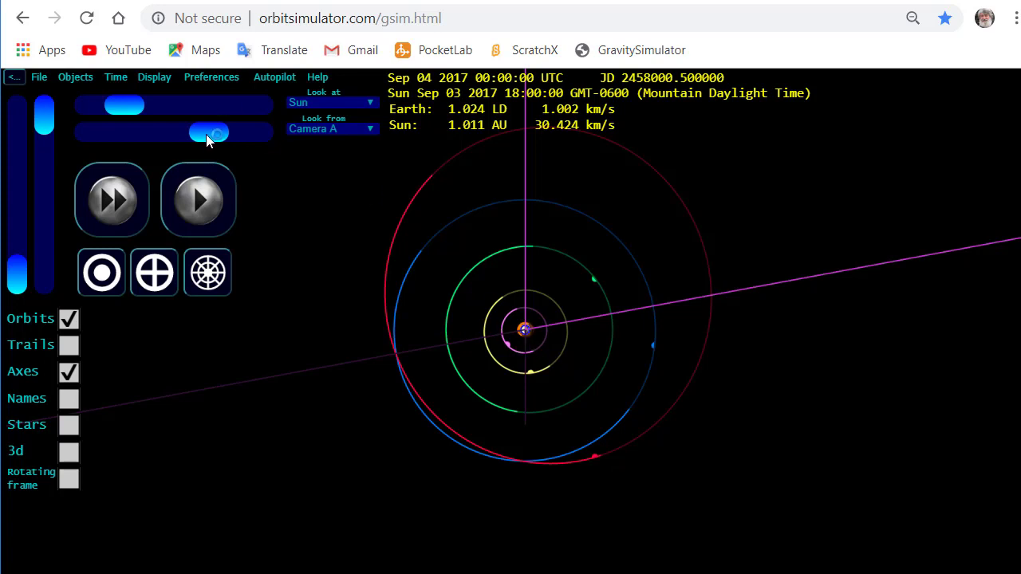
mouse_move(206, 139)
mouse_down()
mouse_move(174, 134)
mouse_move(237, 136)
mouse_move(162, 143)
mouse_move(195, 146)
mouse_up()
drag(45, 140, 45, 194)
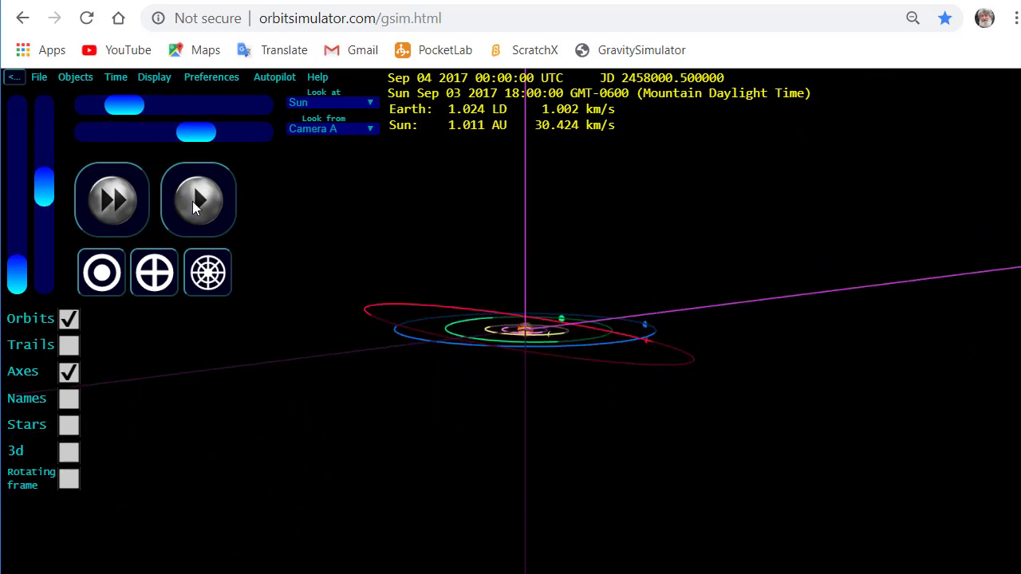
drag(200, 127, 210, 195)
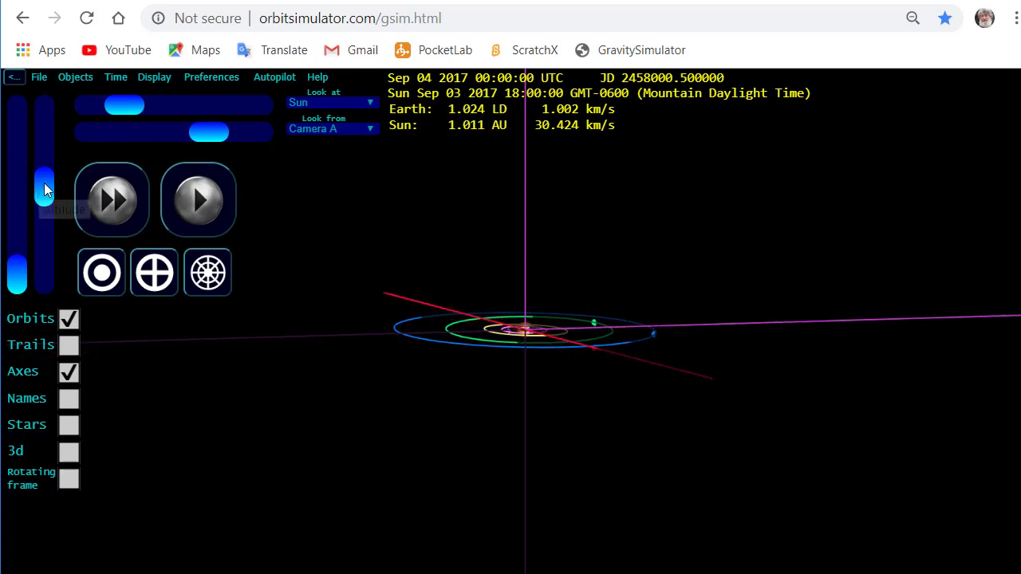
drag(44, 182, 57, 97)
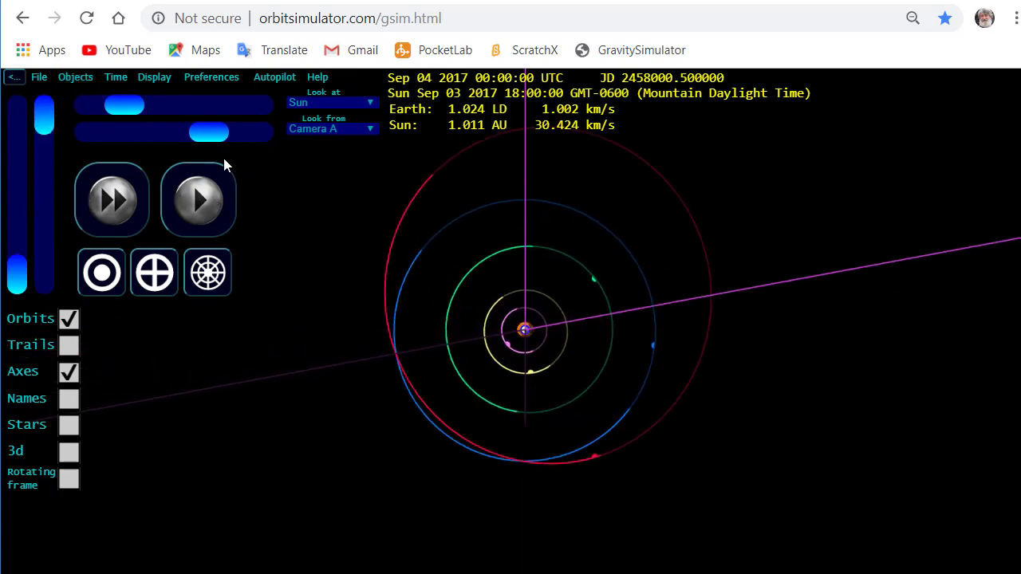
Step: Rotate and tilt the view to a moderate oblique angle with the axis nearly horizontal
drag(206, 138, 215, 128)
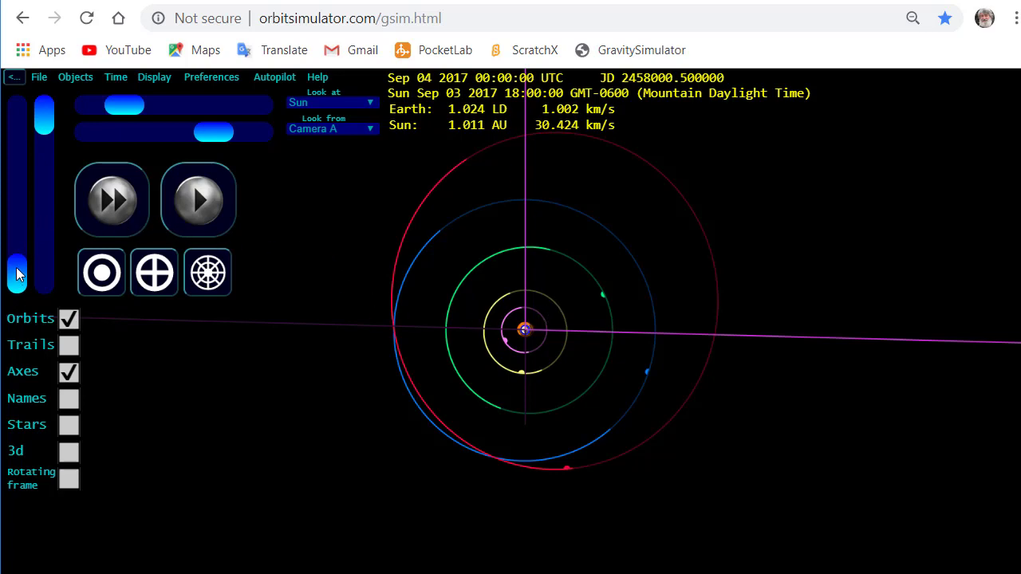
mouse_move(18, 271)
mouse_down()
mouse_move(18, 200)
mouse_move(32, 281)
mouse_up()
drag(44, 119, 56, 182)
drag(217, 134, 198, 132)
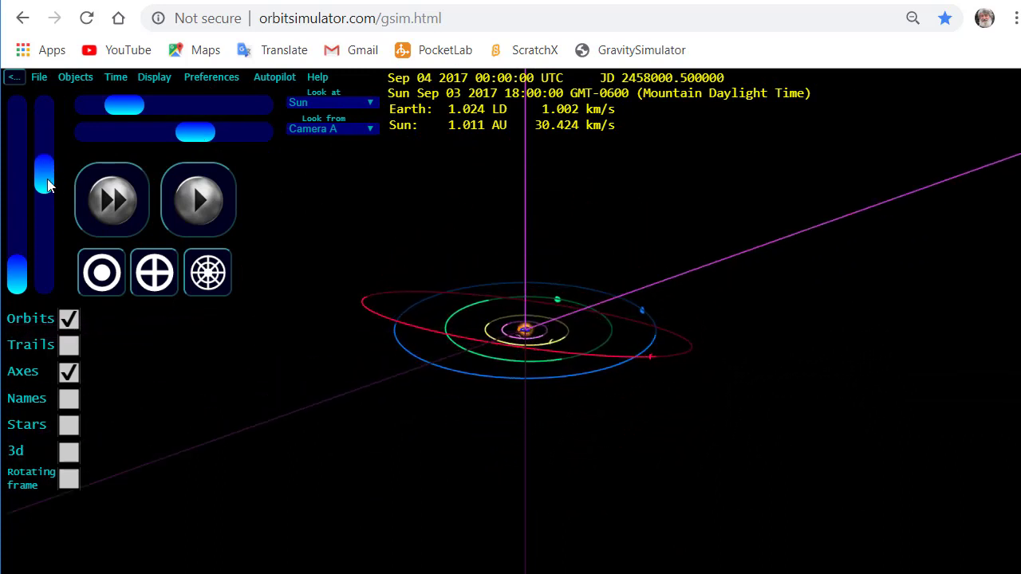
drag(47, 179, 93, 176)
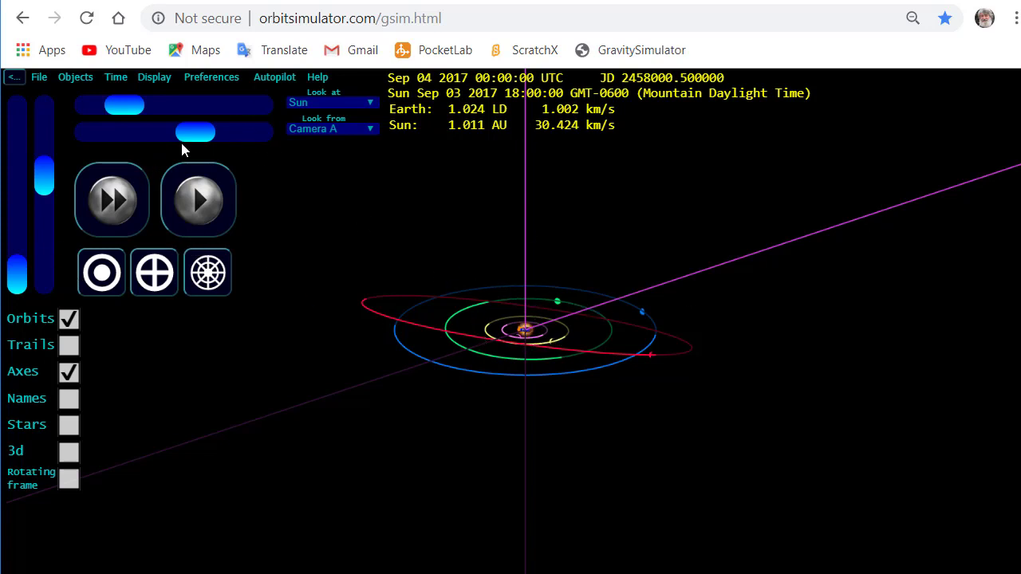
drag(180, 131, 202, 134)
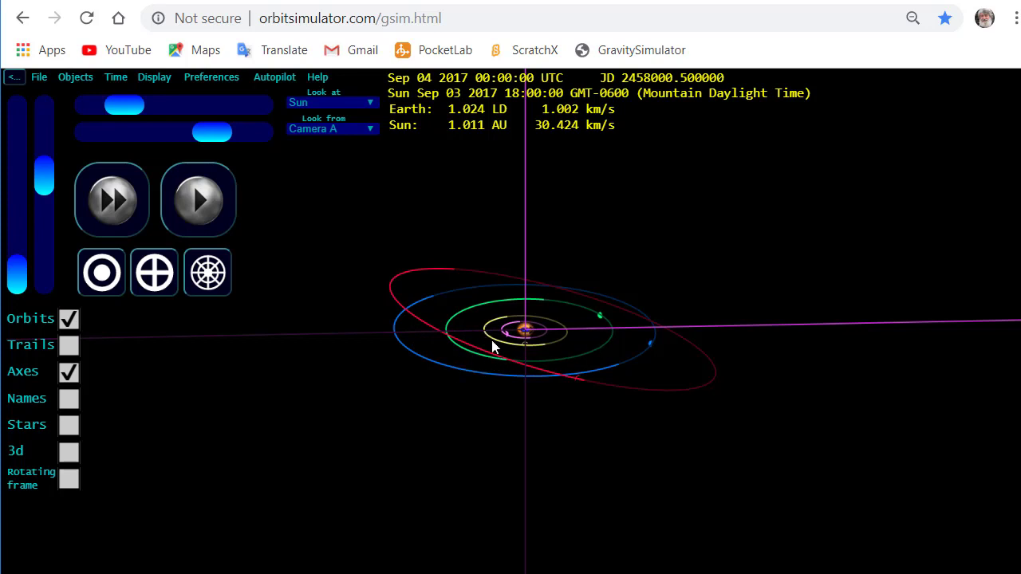
Step: Run the simulation, pause it at Jan 03 2025, and tilt to a top-down orbit view
click(197, 203)
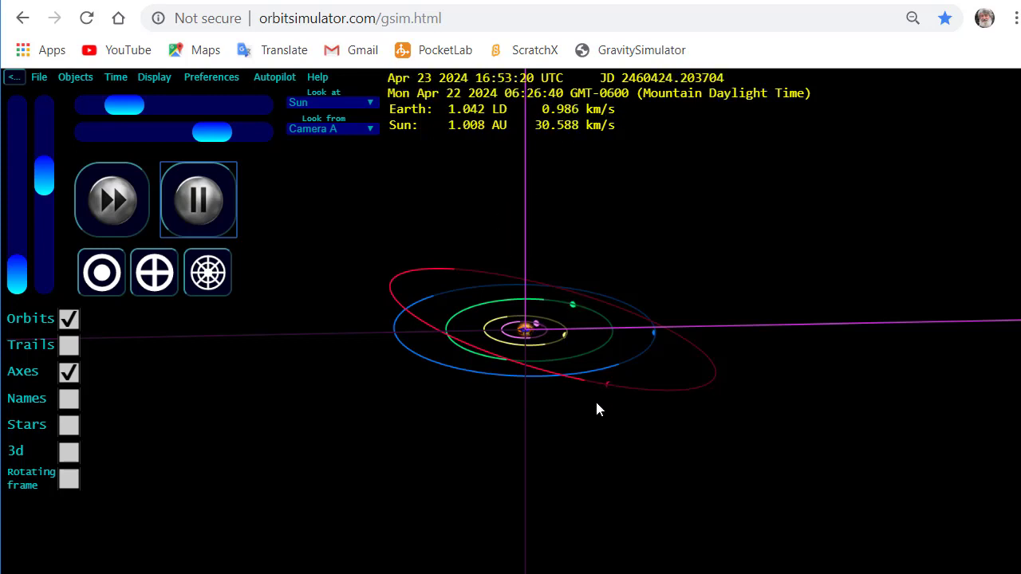
click(203, 207)
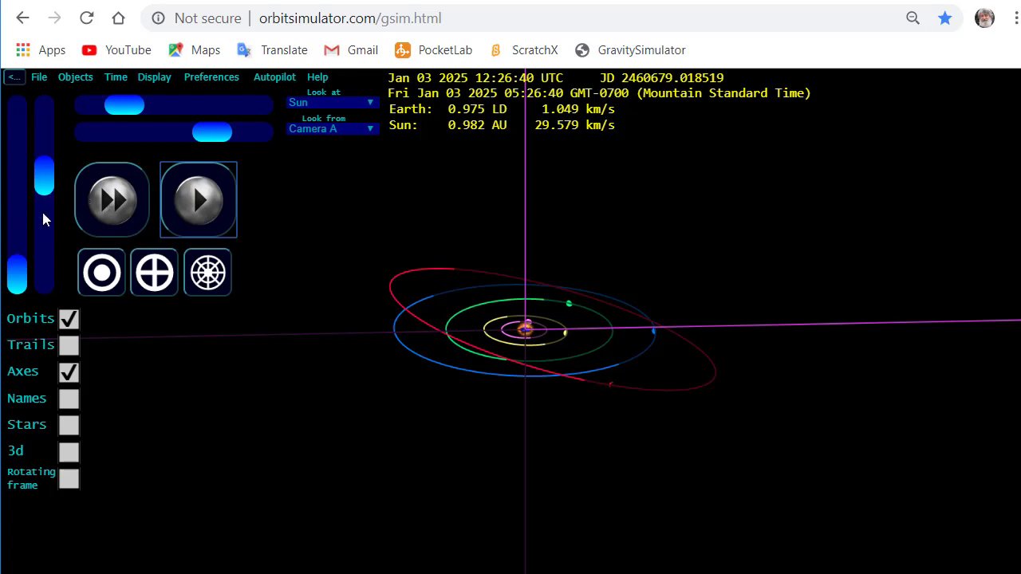
drag(20, 273, 18, 267)
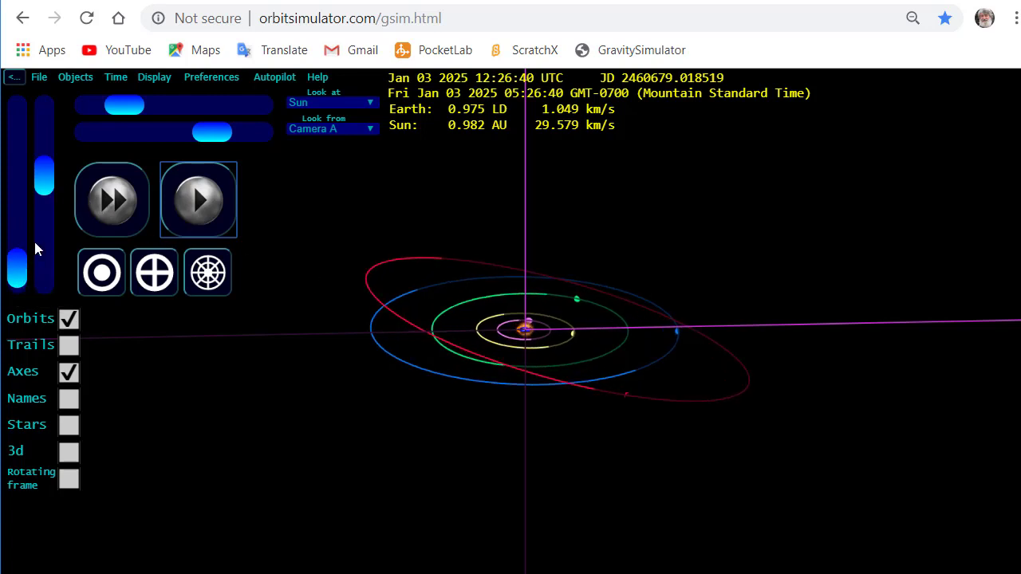
drag(45, 178, 45, 116)
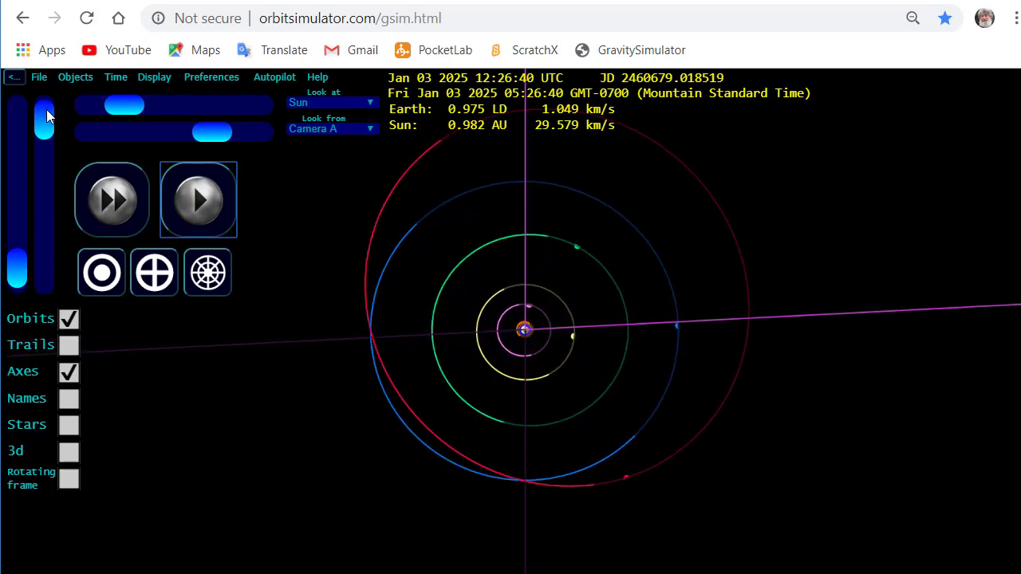
Step: In Delete objects, tick the Moon, Pluto, Neptune, Uranus, Saturn, Mars barycenters, Earth and Venus
click(78, 79)
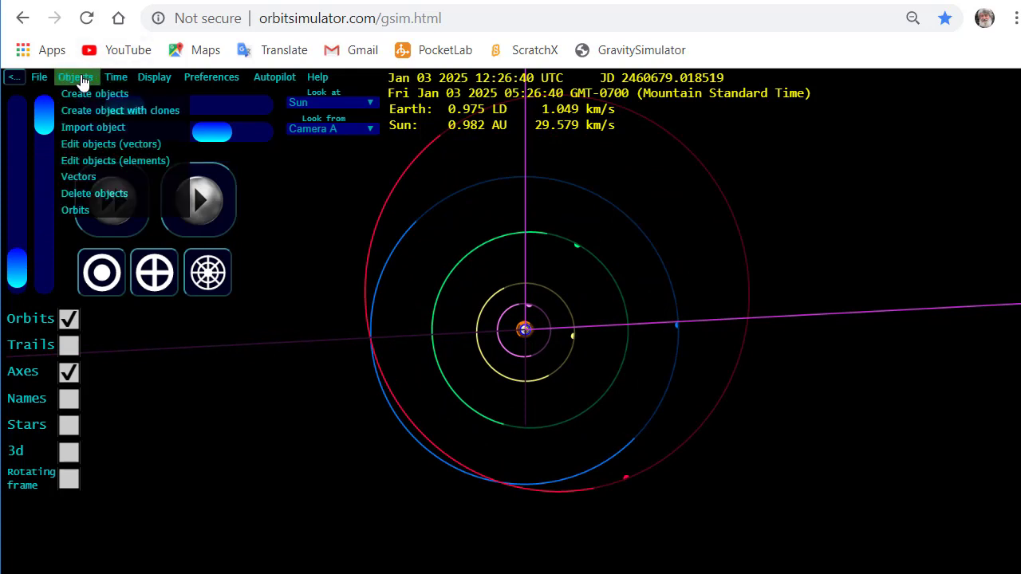
click(88, 197)
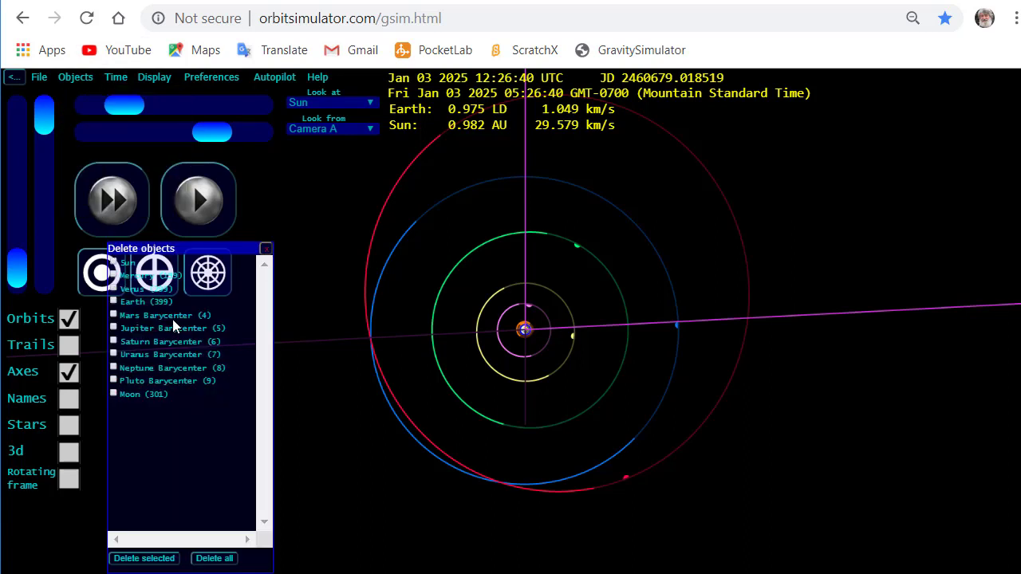
click(113, 394)
click(114, 381)
click(113, 367)
click(114, 354)
click(114, 342)
click(113, 315)
click(114, 301)
click(113, 288)
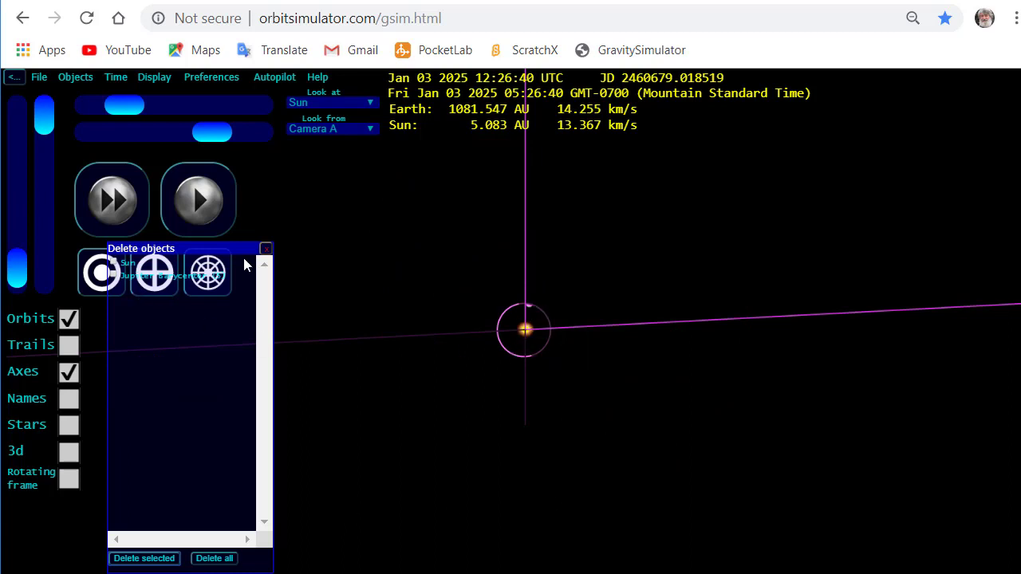
Step: Close the deletion panel and zoom in on Jupiter's orbit around the Sun
click(266, 248)
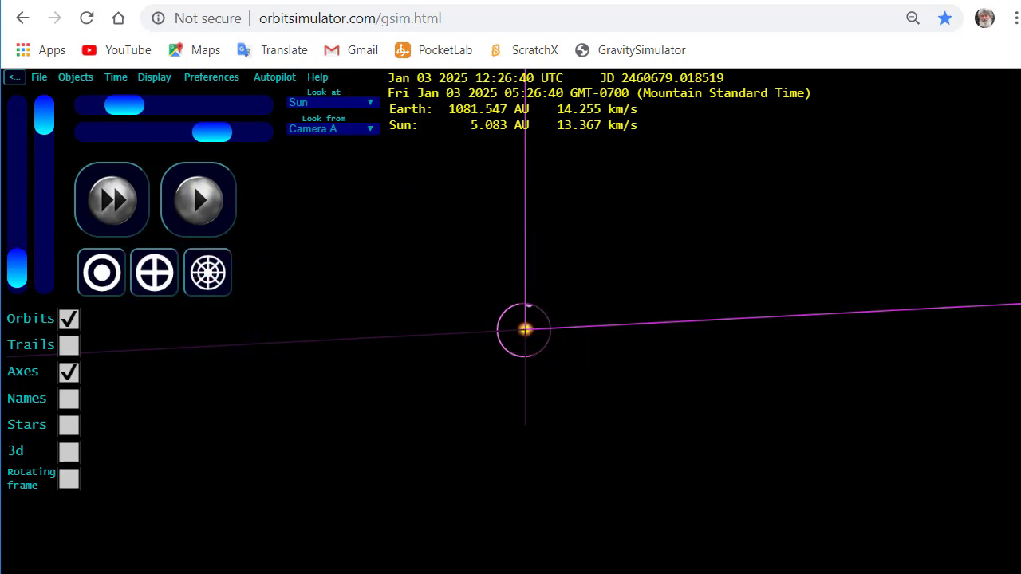
drag(19, 267, 20, 235)
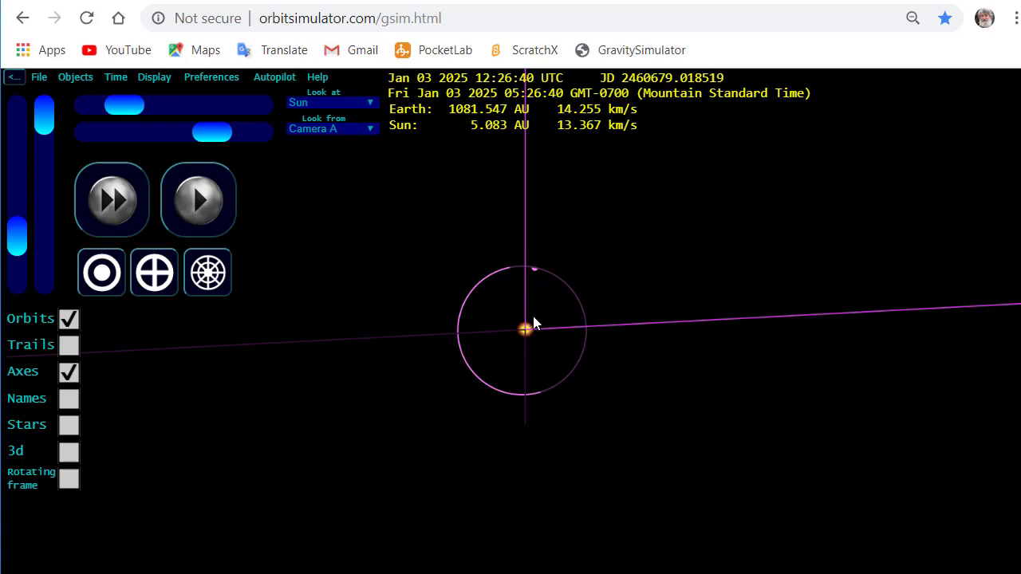
Step: In the Frame A settings moved aside, turn off Phases and toggle the Sun graphic off and on
key(f)
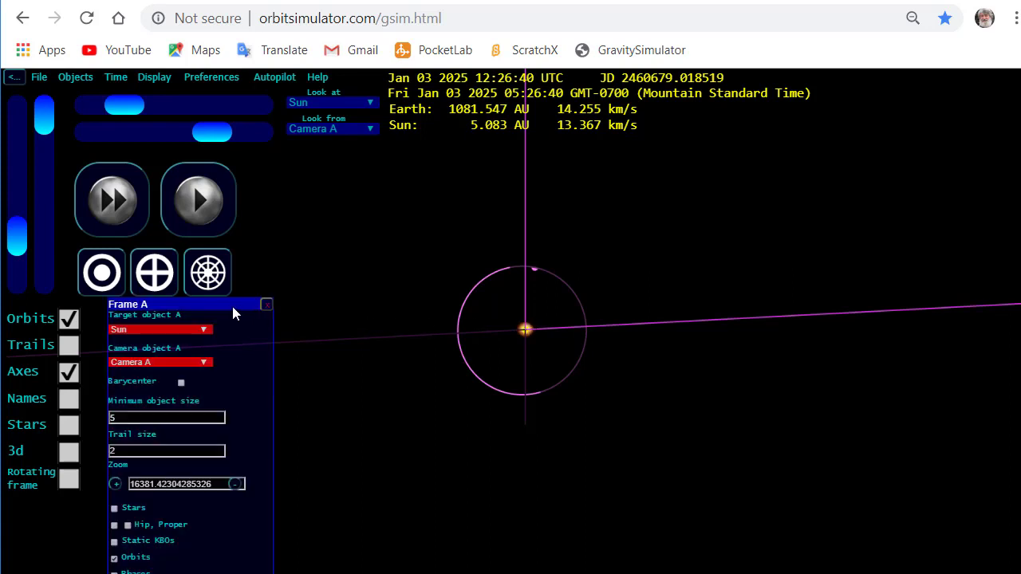
drag(230, 304, 395, 199)
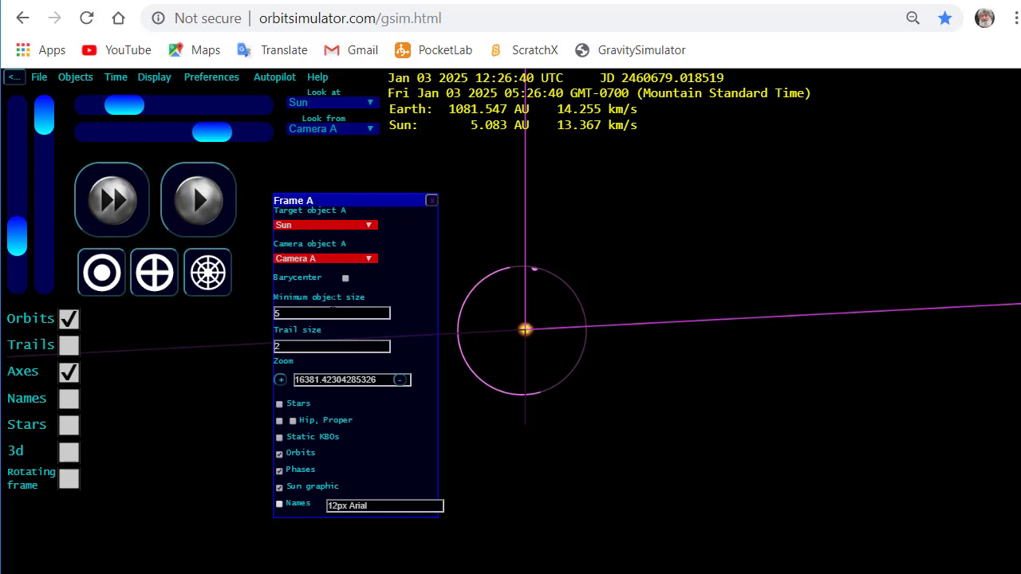
click(279, 471)
click(279, 488)
click(279, 489)
Step: Pause the simulation and change the Do events preference from 100 to 1000
click(198, 200)
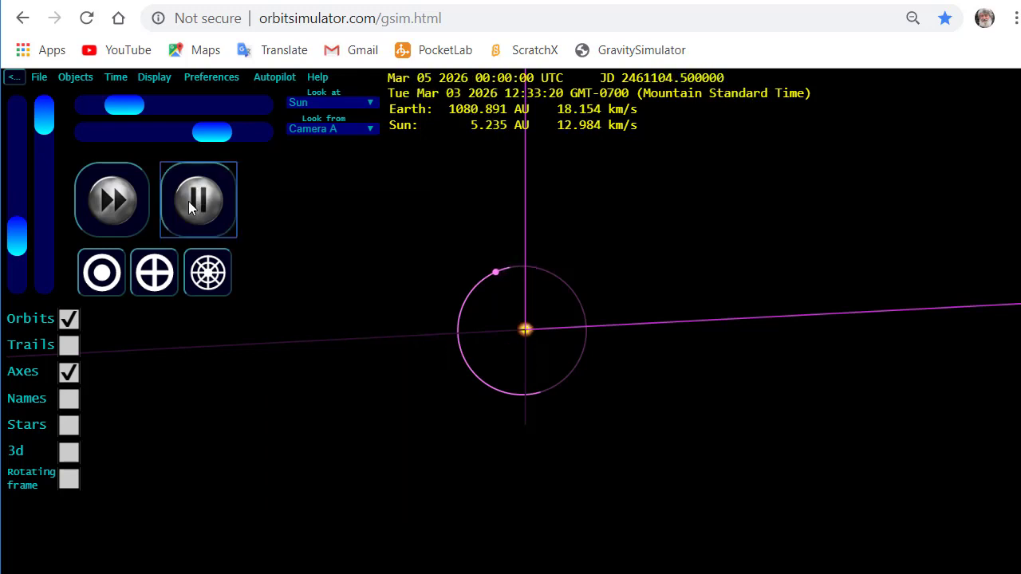
click(192, 204)
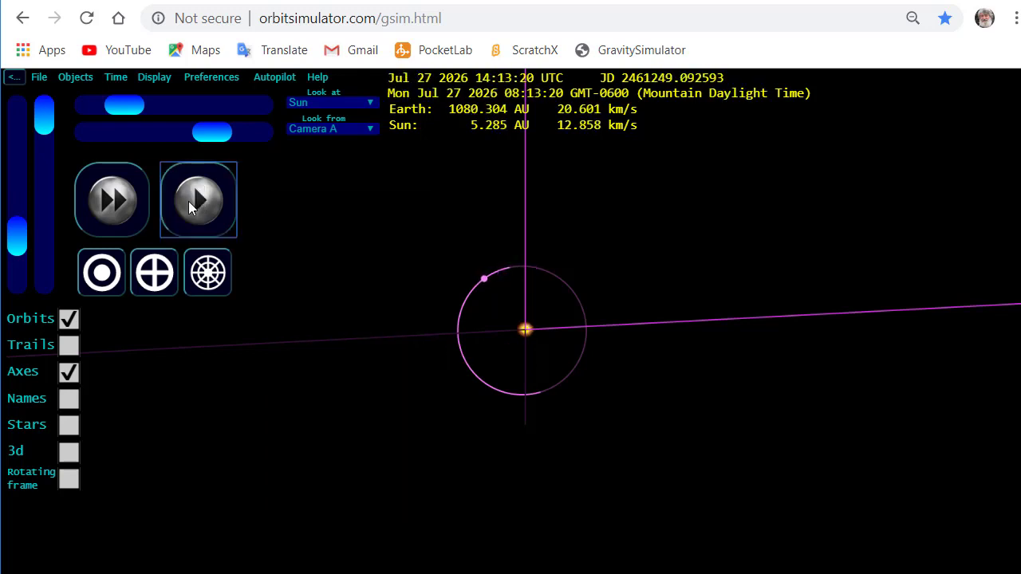
click(212, 83)
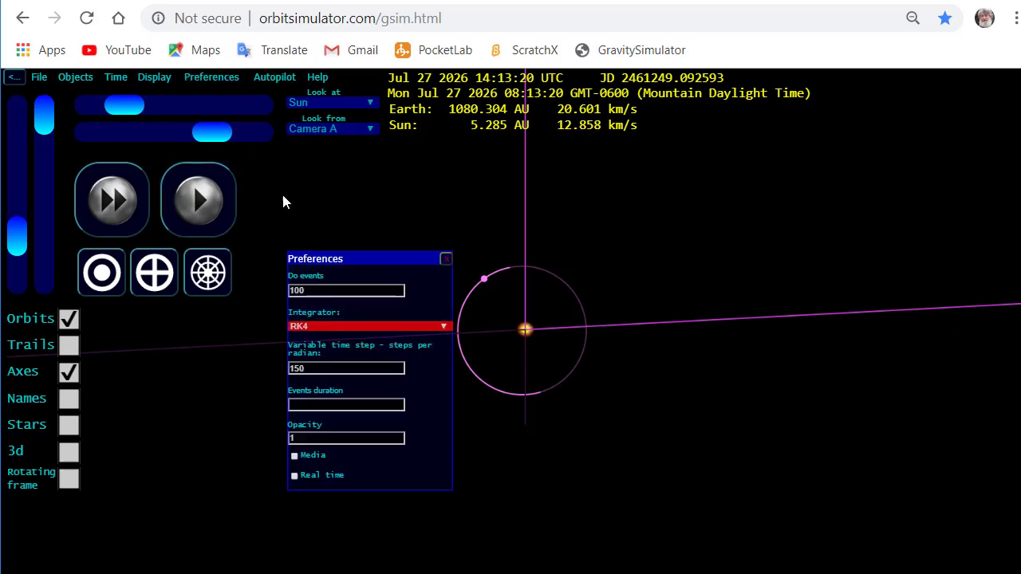
click(344, 293)
text(0)
click(446, 259)
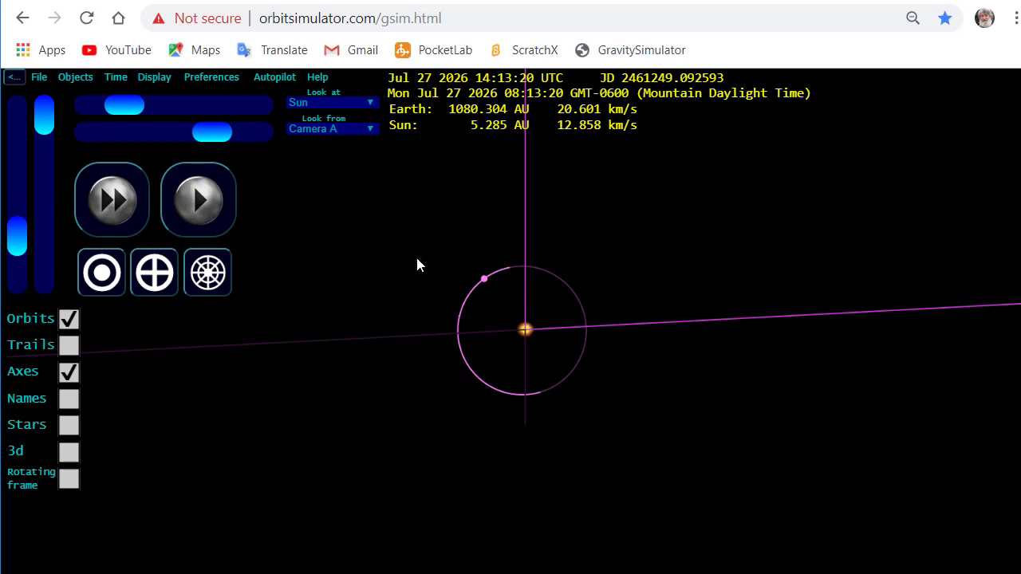
Step: Run the simulation forward and pause it at Aug 08 2059
click(208, 199)
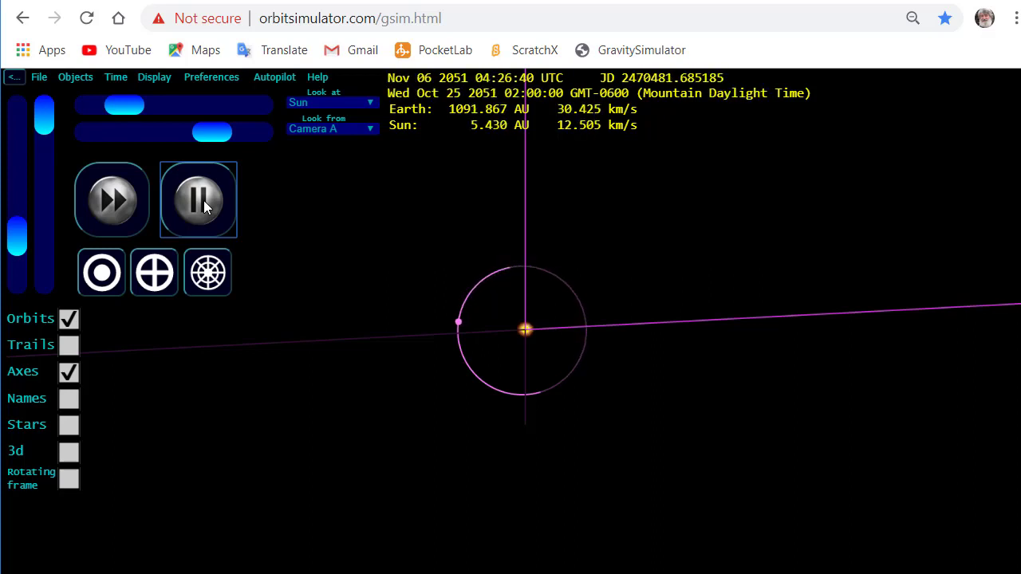
click(204, 204)
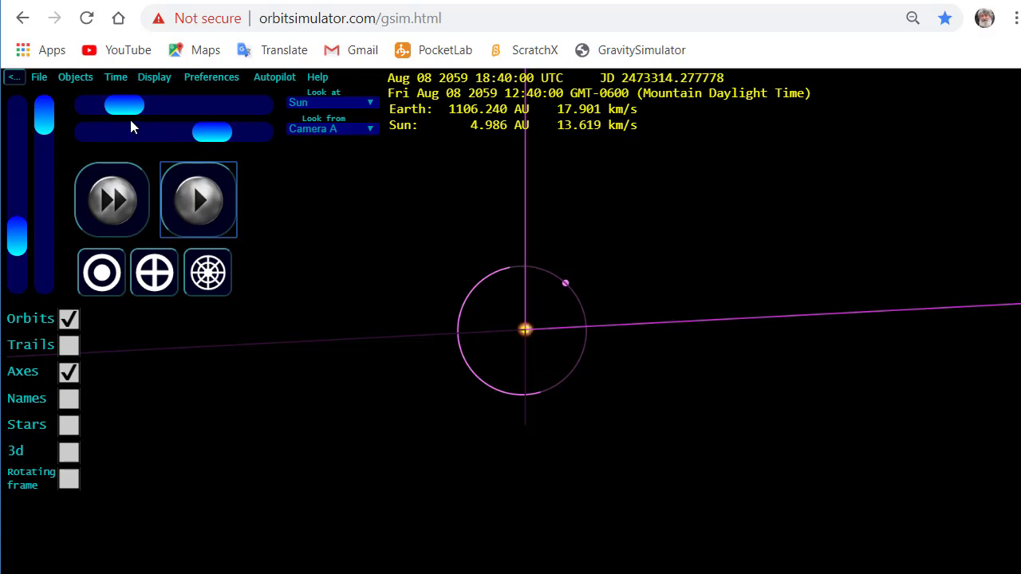
Step: Start a new object in Create objects named 'Comet' with Red and Green set to 255
click(78, 77)
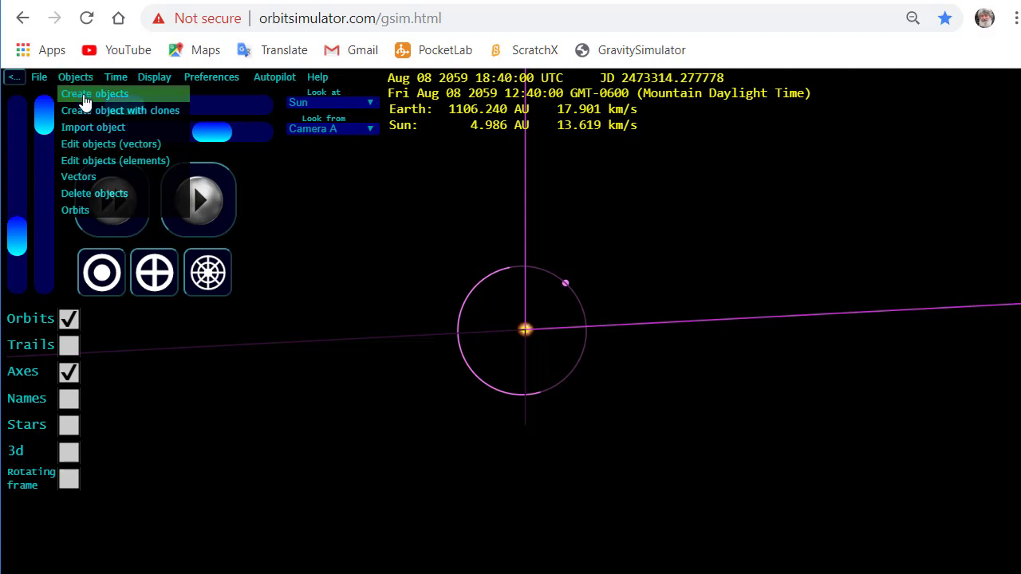
click(87, 94)
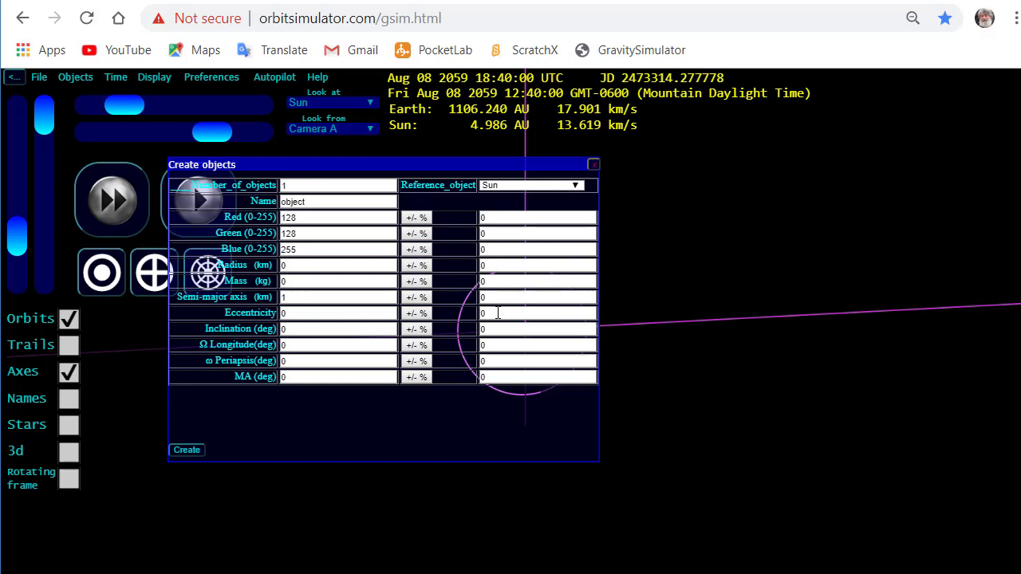
double_click(304, 198)
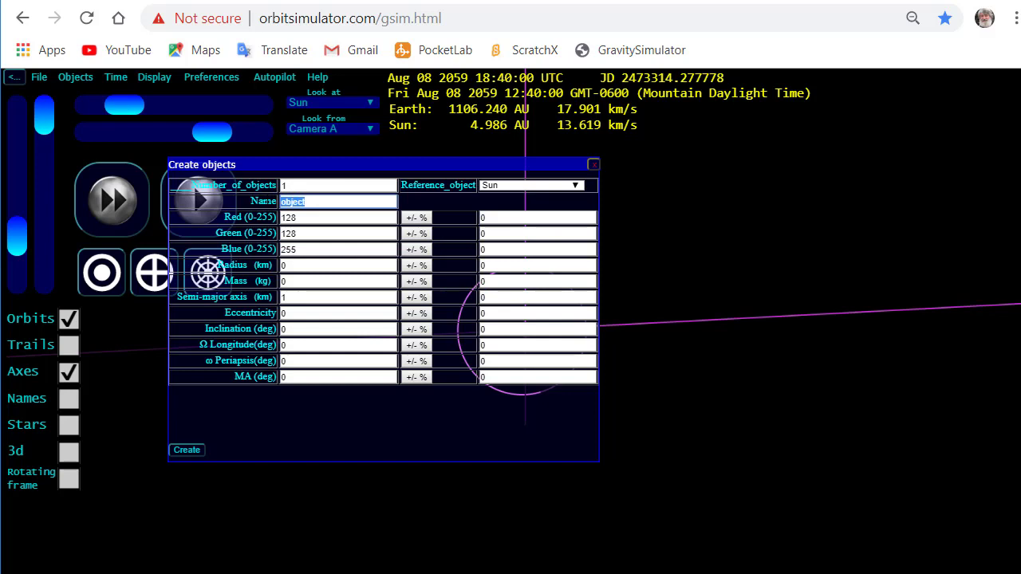
text(Come)
key(Tab)
text(255)
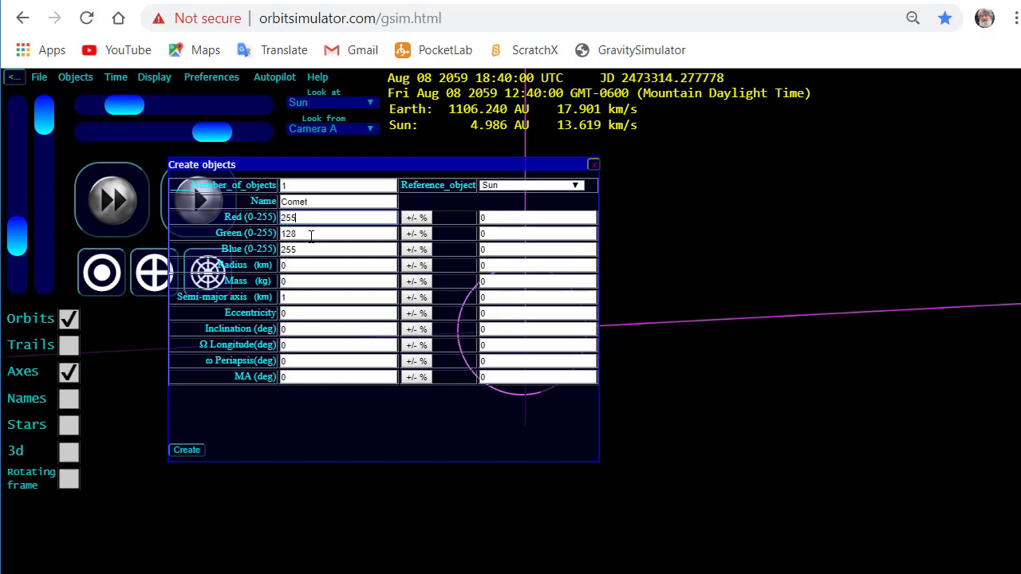
key(Tab)
text(255)
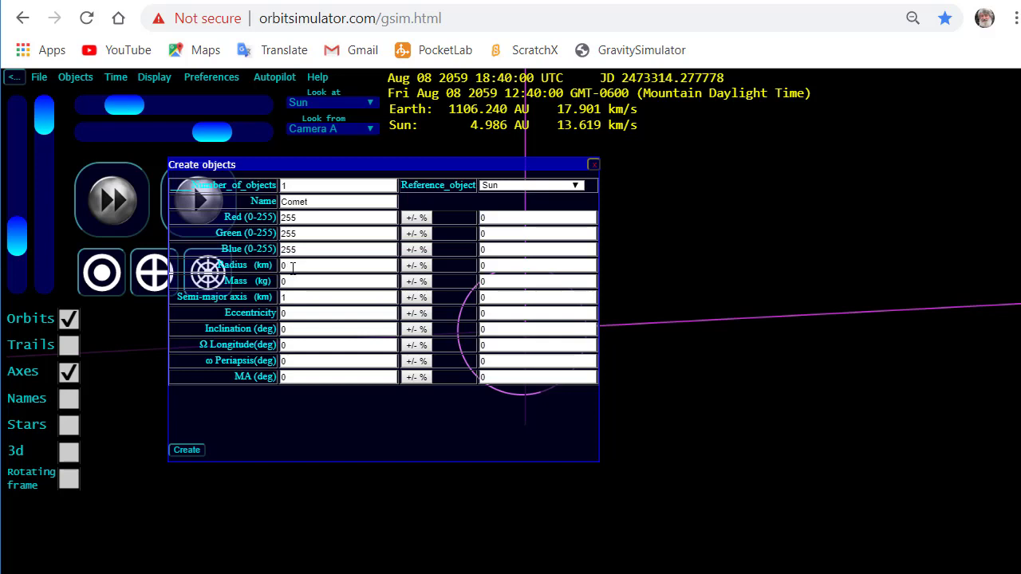
click(264, 282)
click(265, 287)
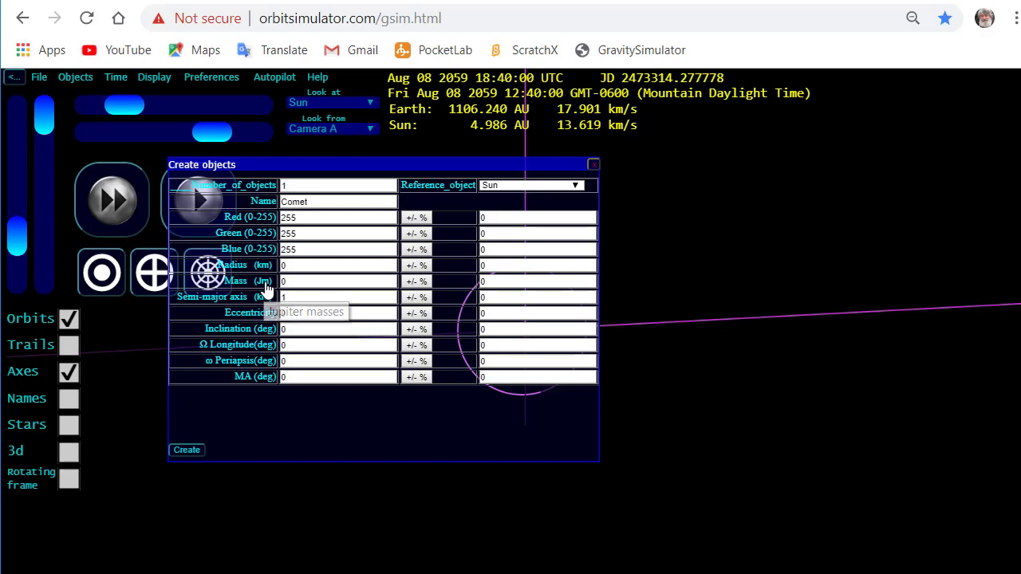
click(264, 284)
click(264, 285)
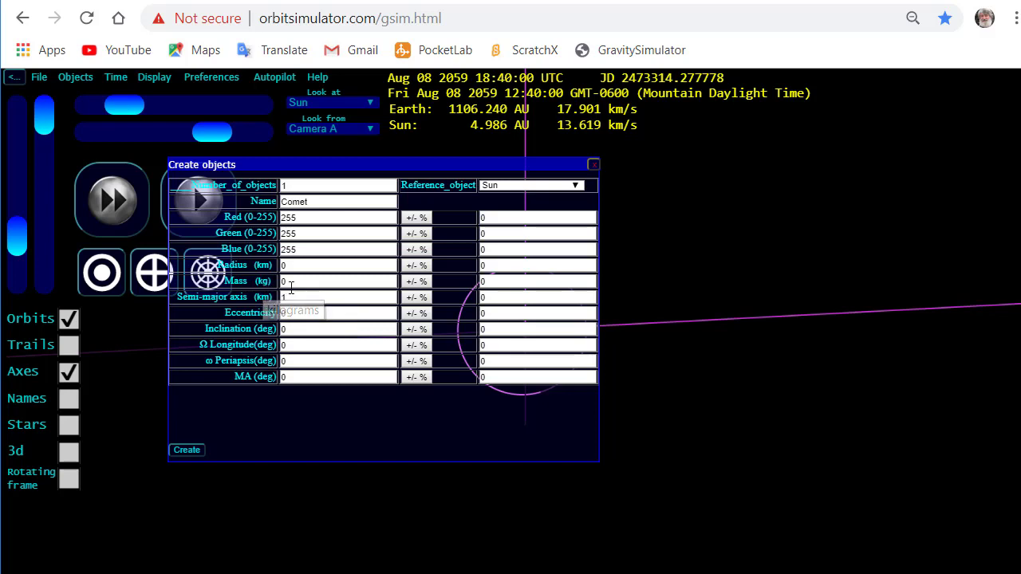
click(292, 283)
click(283, 281)
double_click(292, 280)
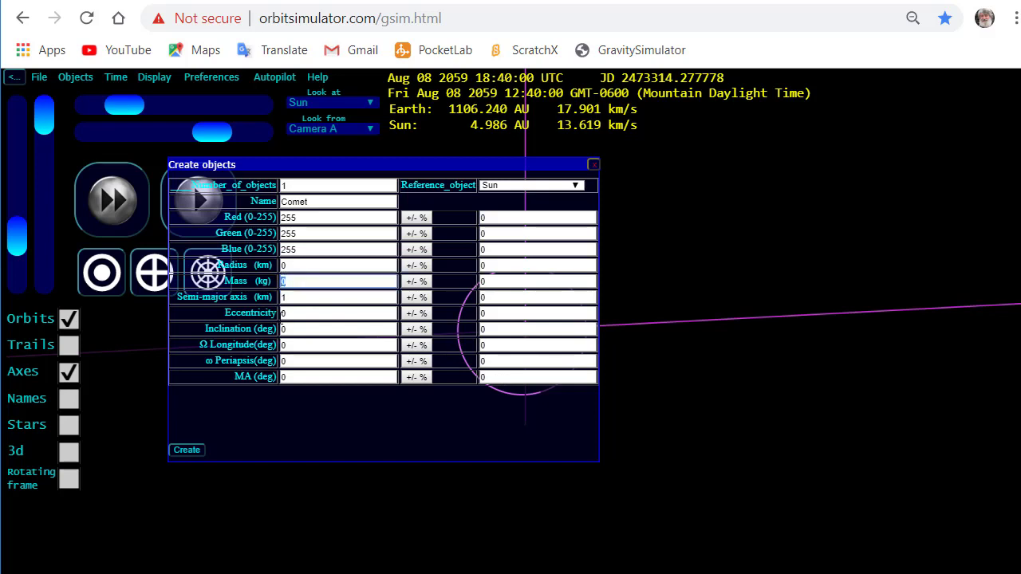
click(294, 281)
Step: With the unit left on AU, change the comet's semi-major axis from 1 to 9
click(265, 301)
click(268, 303)
click(264, 307)
click(263, 308)
click(264, 308)
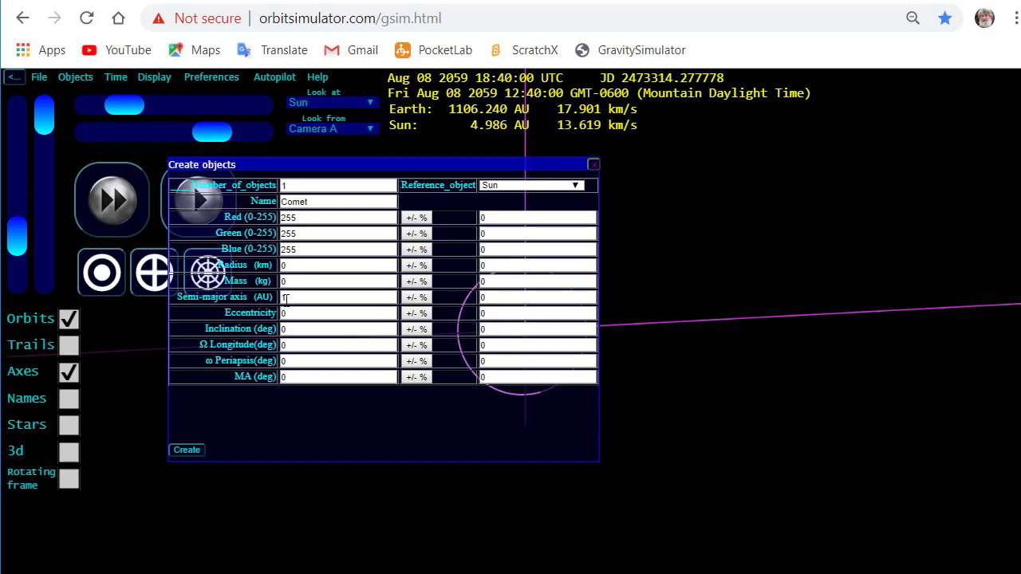
click(294, 296)
drag(303, 297, 278, 311)
text(9)
click(310, 313)
Step: Replace the comet's eccentricity value with .8
double_click(292, 314)
text(.8)
click(326, 329)
Step: Give the comet an inclination of .1 degrees and an Ω longitude of 60 degrees
drag(312, 328, 279, 330)
text(.1)
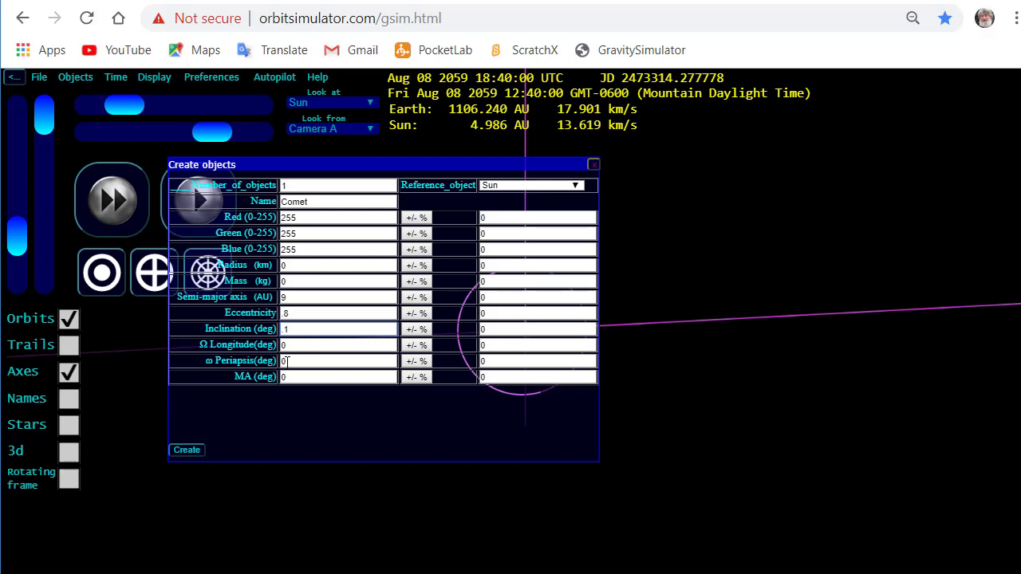
key(Tab)
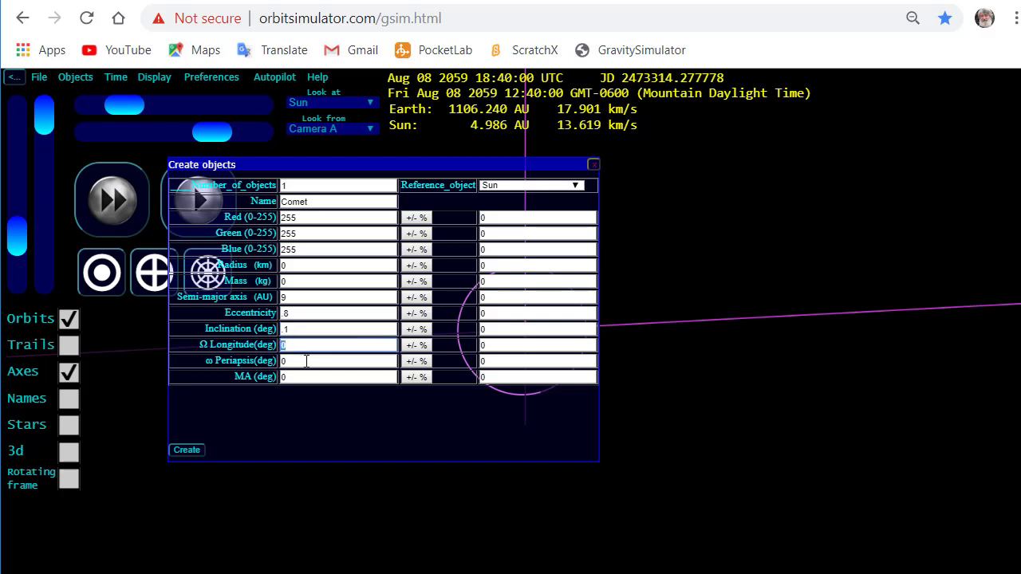
text(60)
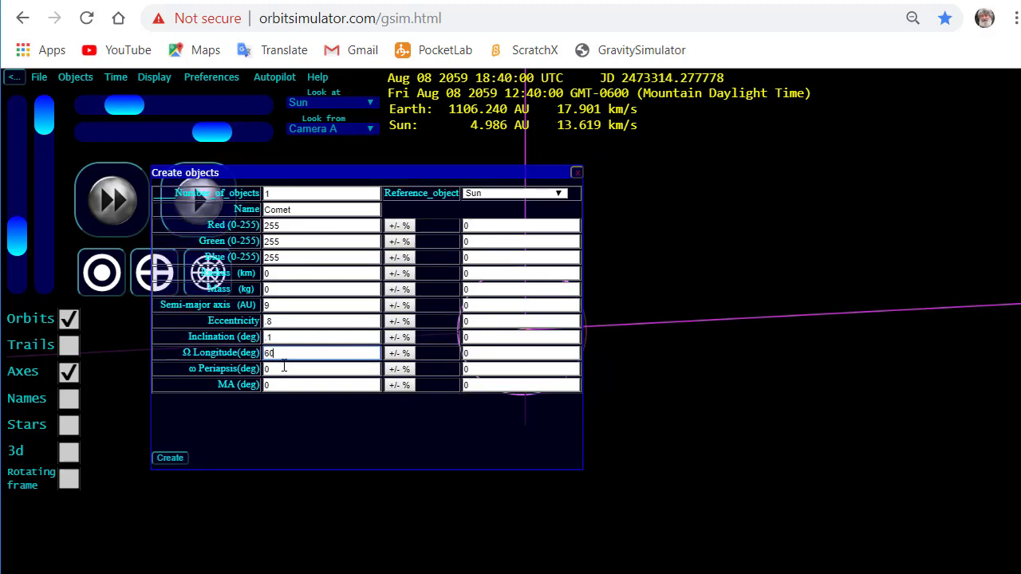
key(Tab)
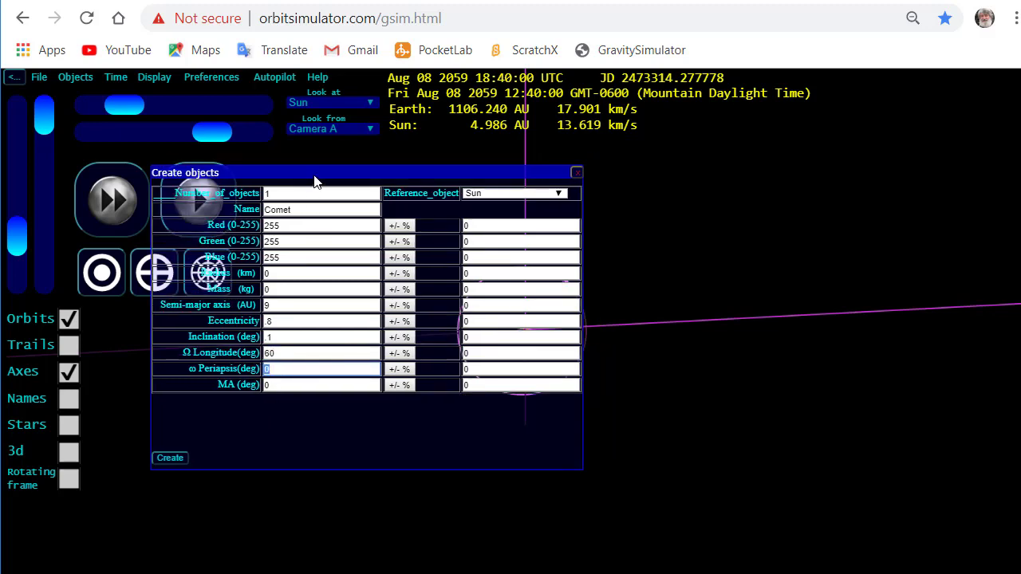
Step: Set periapsis 90 and mean anomaly 180 degrees, create the comet, and close the form
drag(312, 175, 382, 149)
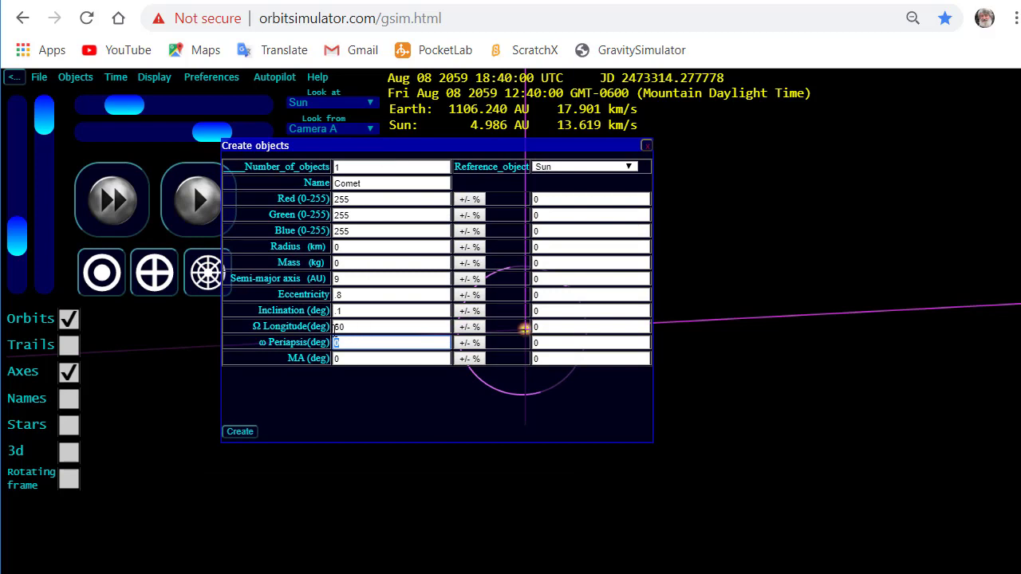
text(90)
key(Tab)
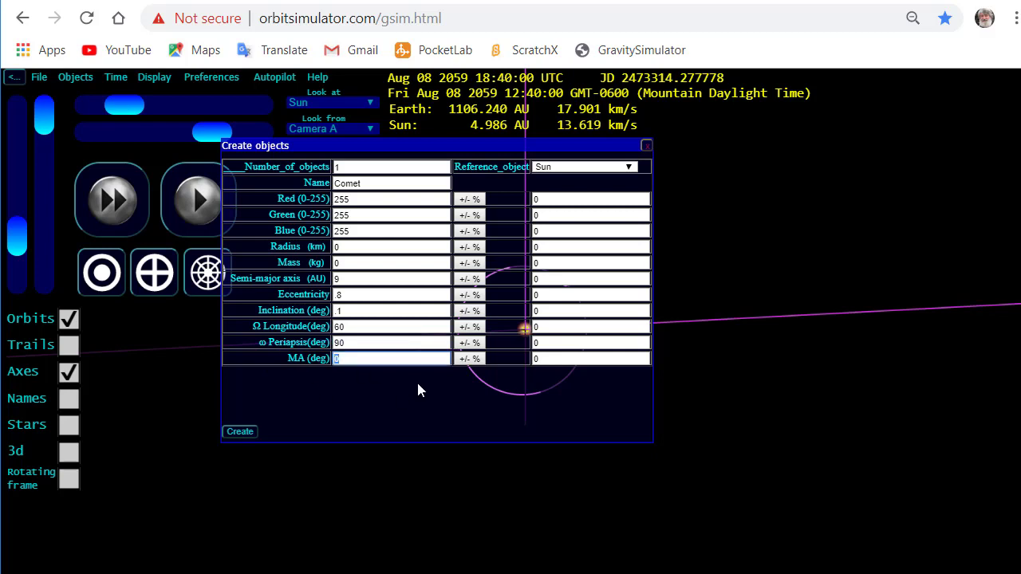
text(180)
click(241, 432)
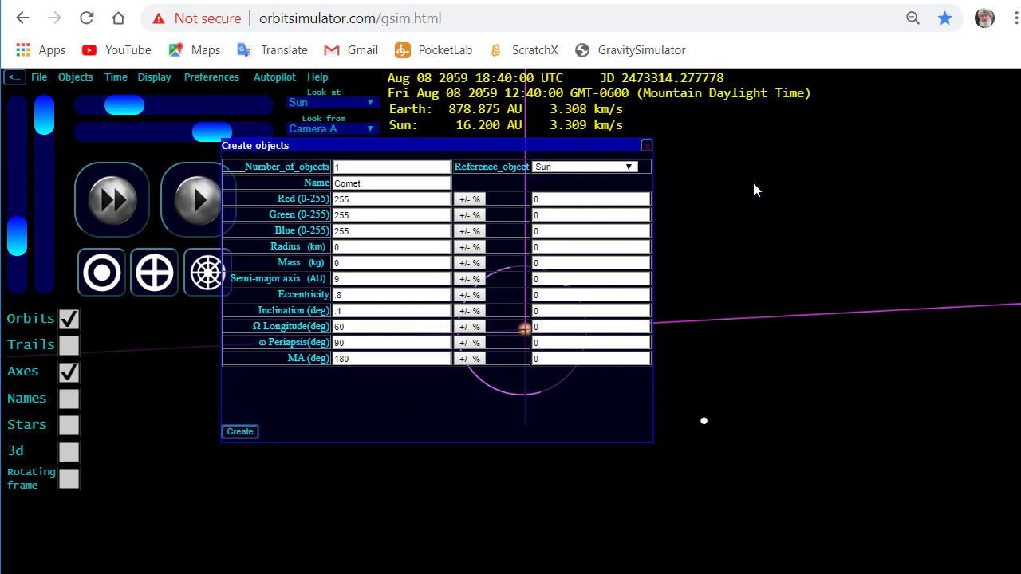
click(647, 146)
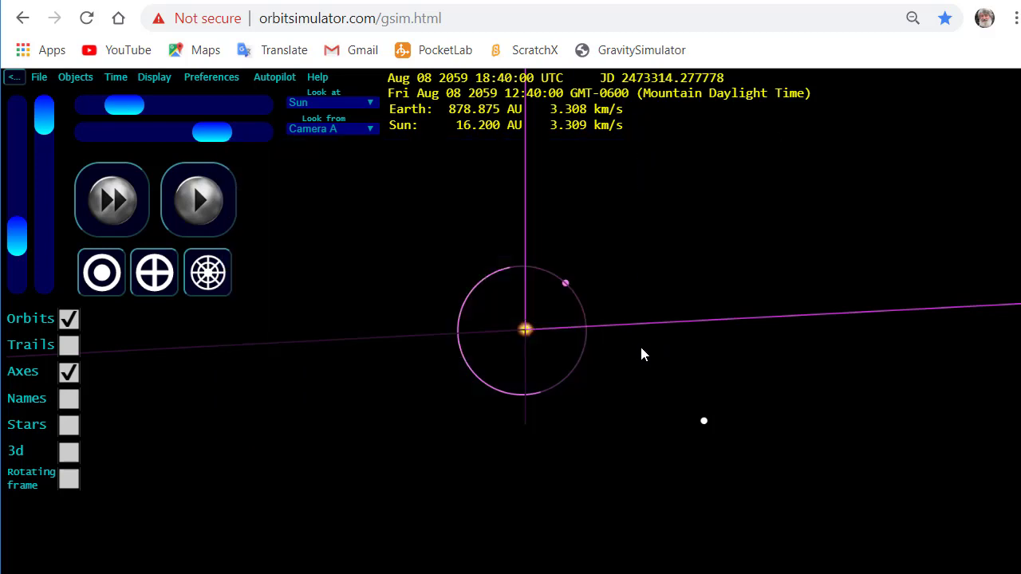
Step: Generate the predicted orbits of Jupiter Barycenter and the Comet via Objects > Orbits
click(78, 80)
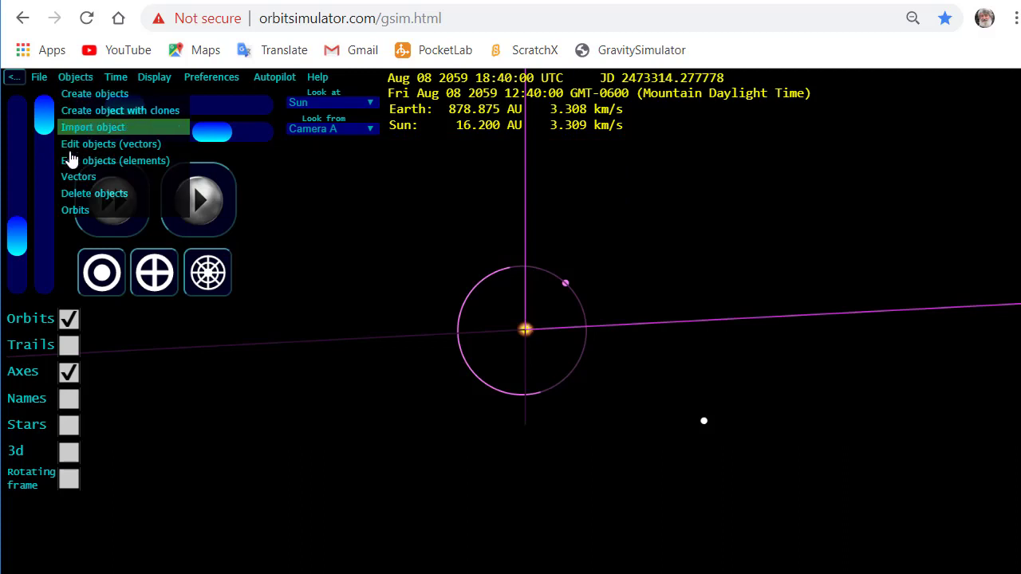
click(76, 212)
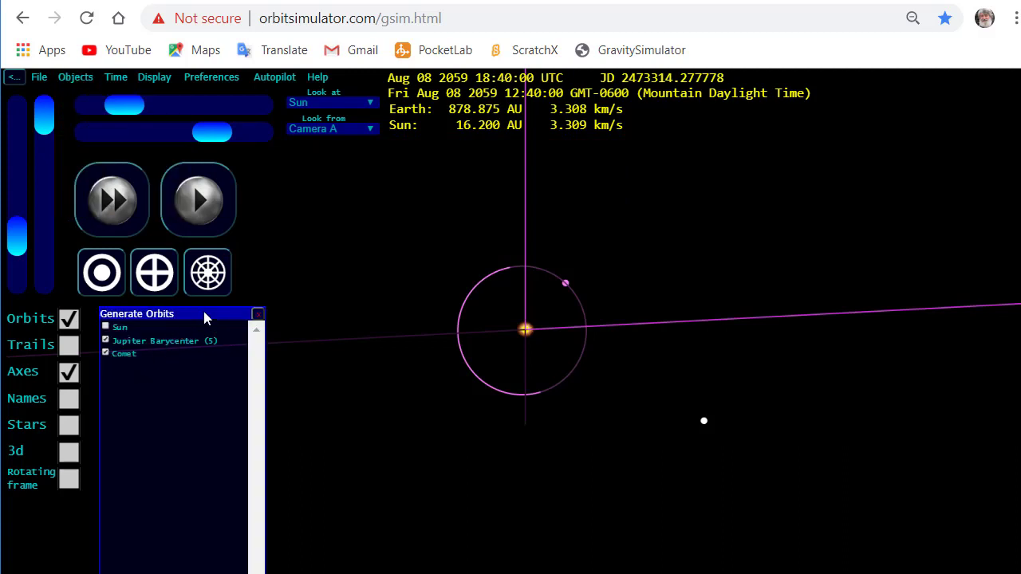
drag(228, 313, 345, 184)
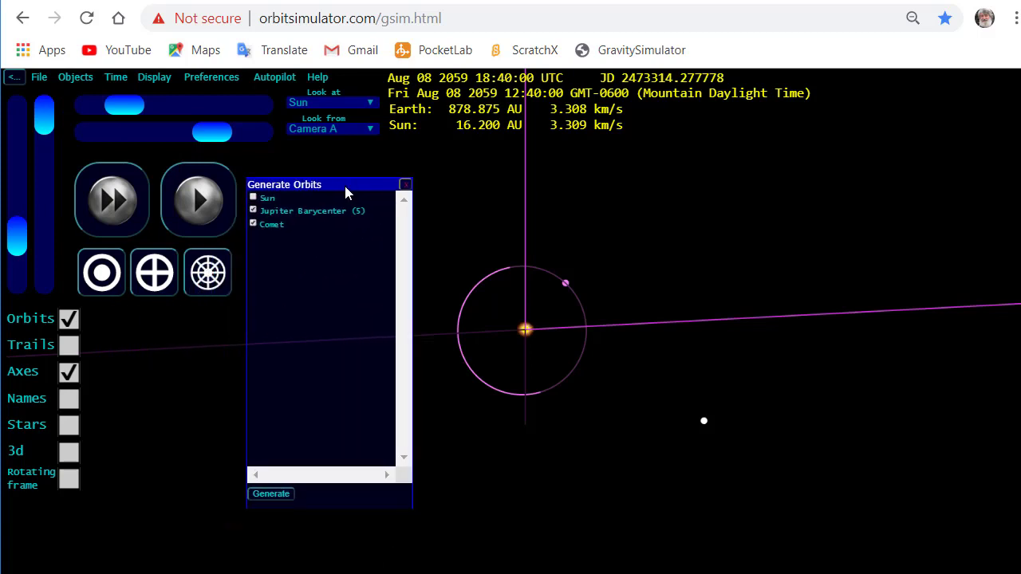
click(271, 495)
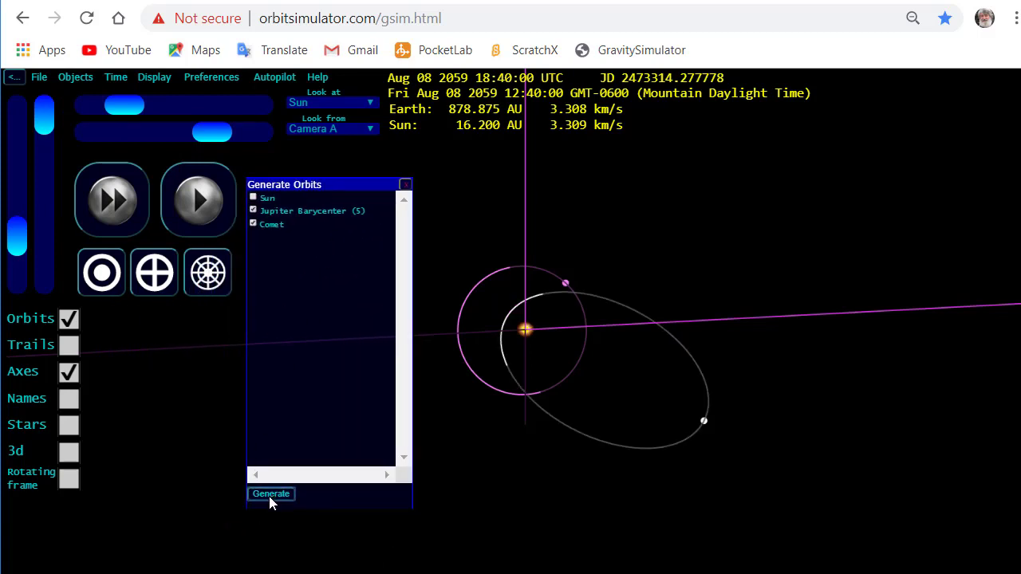
click(405, 185)
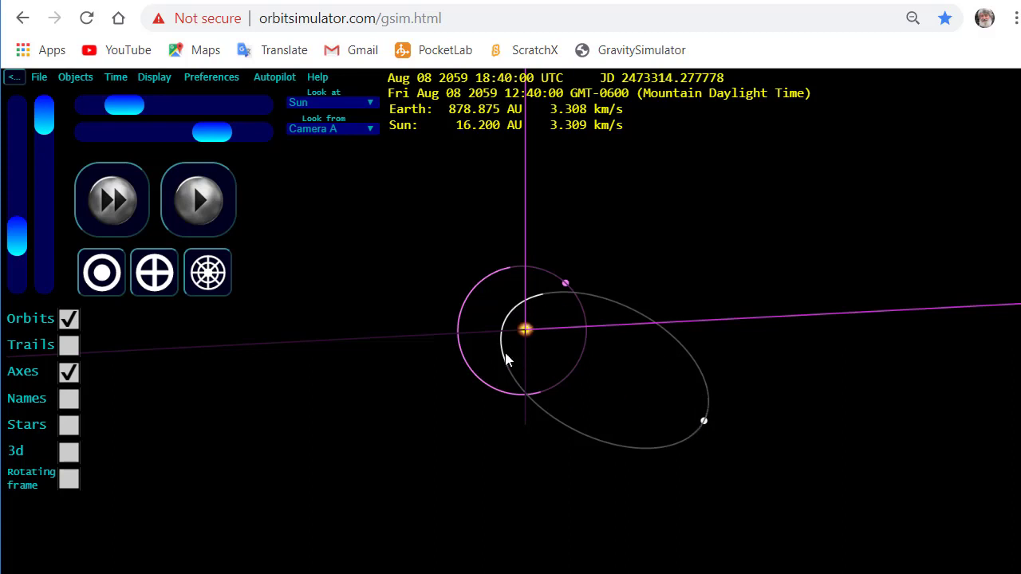
Step: Open File > Save as and name the simulation 'Comet Slingshot'
click(35, 80)
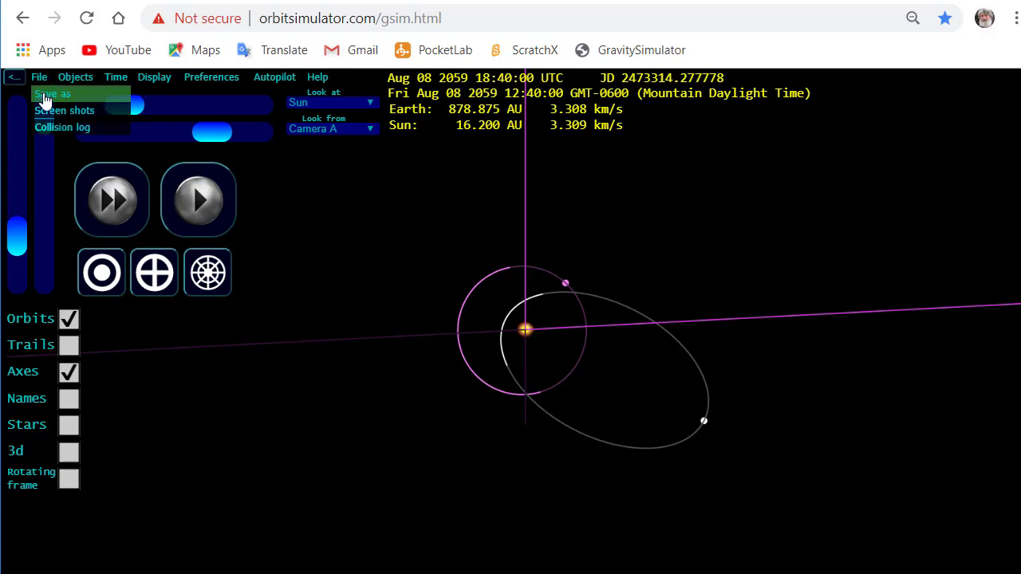
click(44, 96)
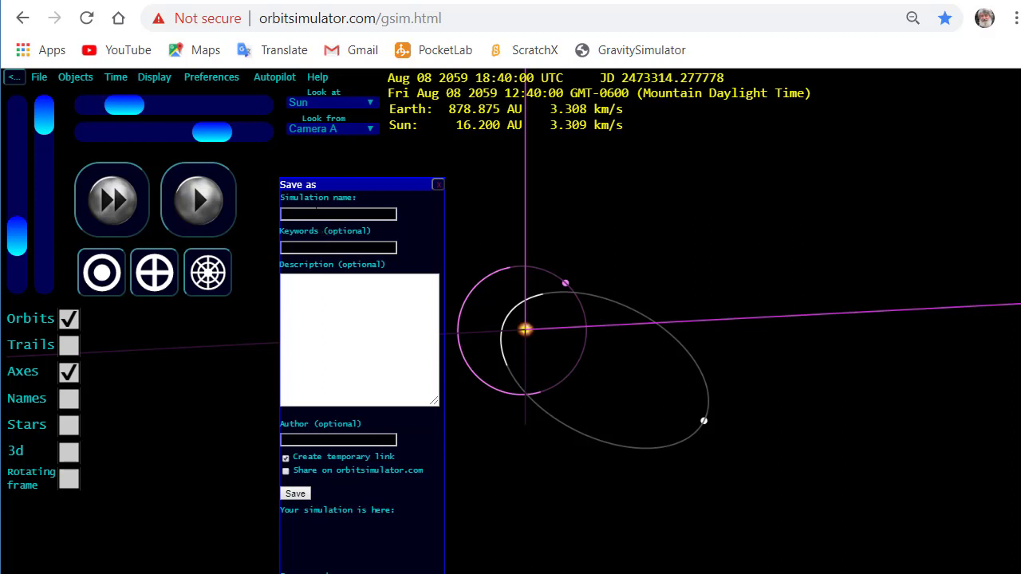
click(316, 212)
text(Come)
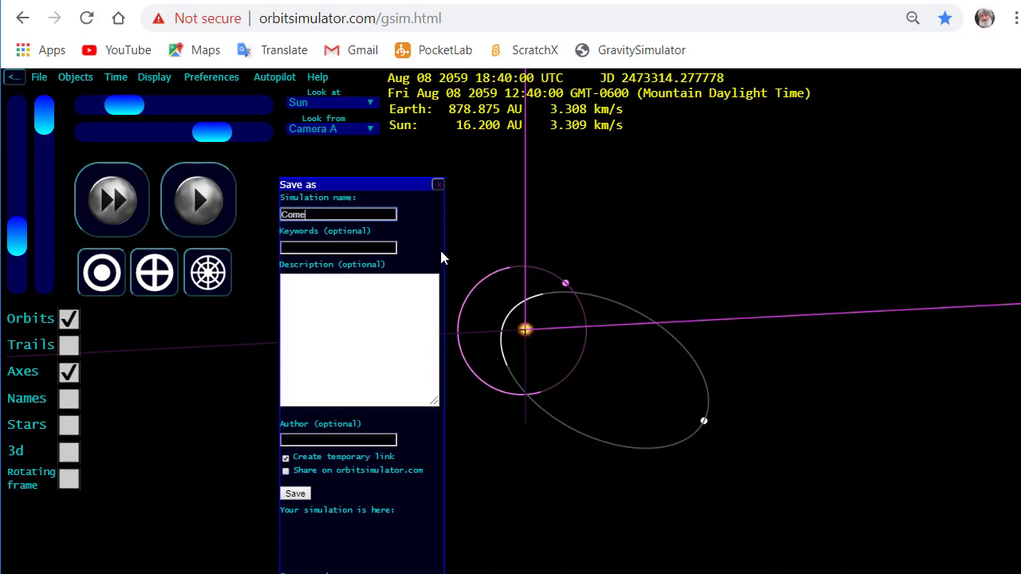
text(t Slingshot)
Step: Save it and copy the address of the generated simulation link
drag(401, 161, 400, 139)
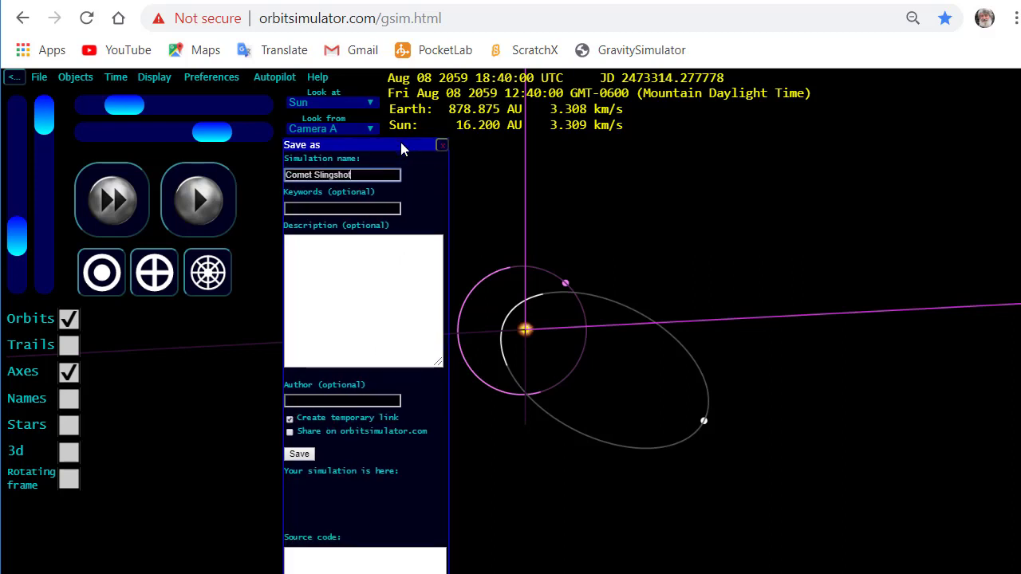
click(299, 455)
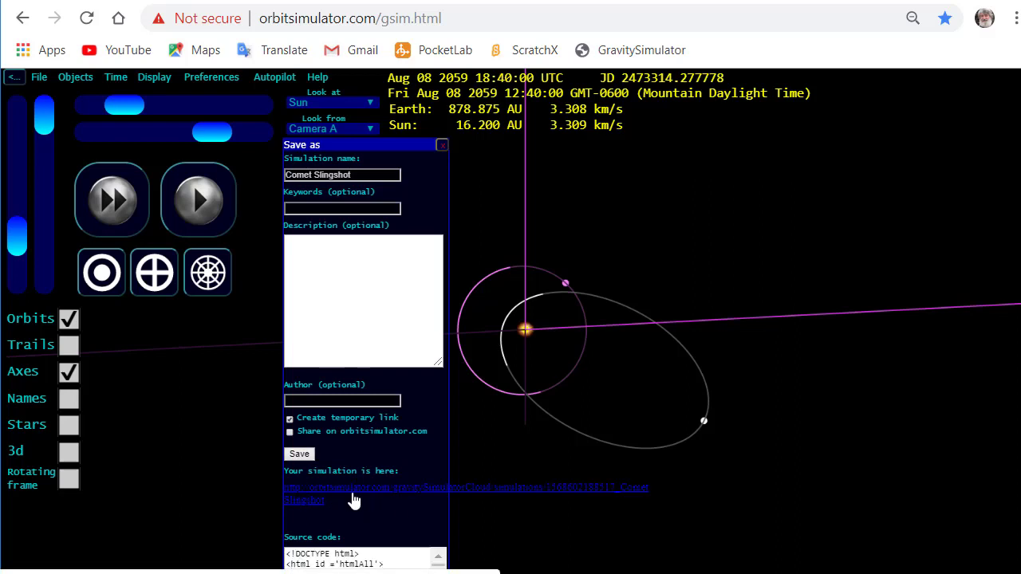
right_click(345, 495)
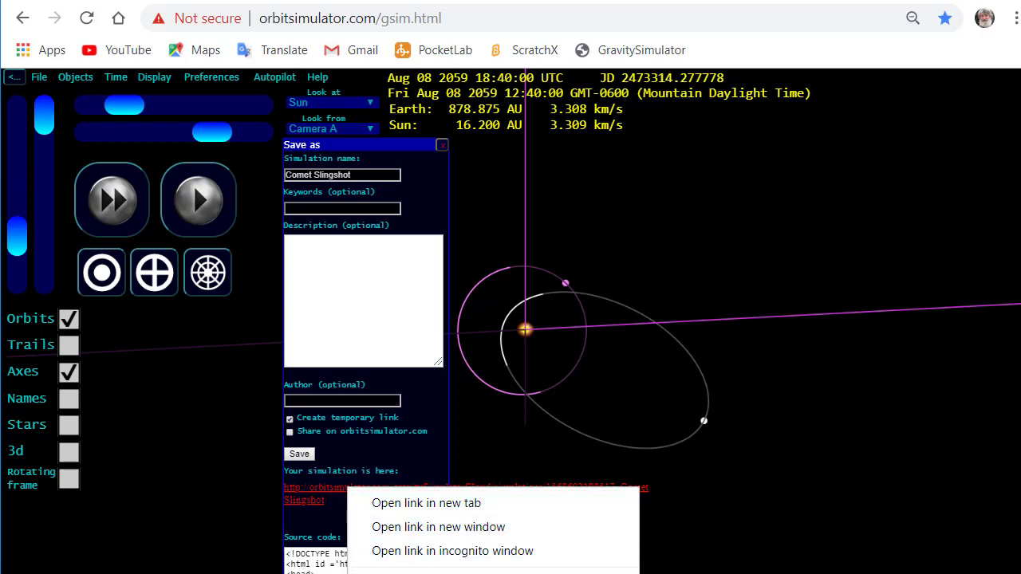
key(Escape)
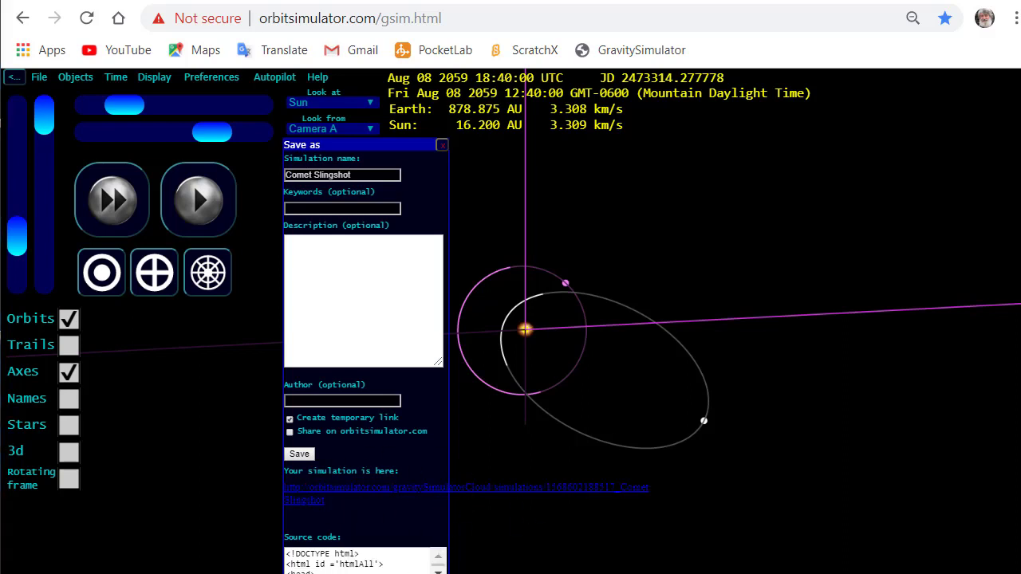
Step: Paste the Comet Slingshot link into the Notepad note, then move Notepad aside
drag(970, 147, 682, 71)
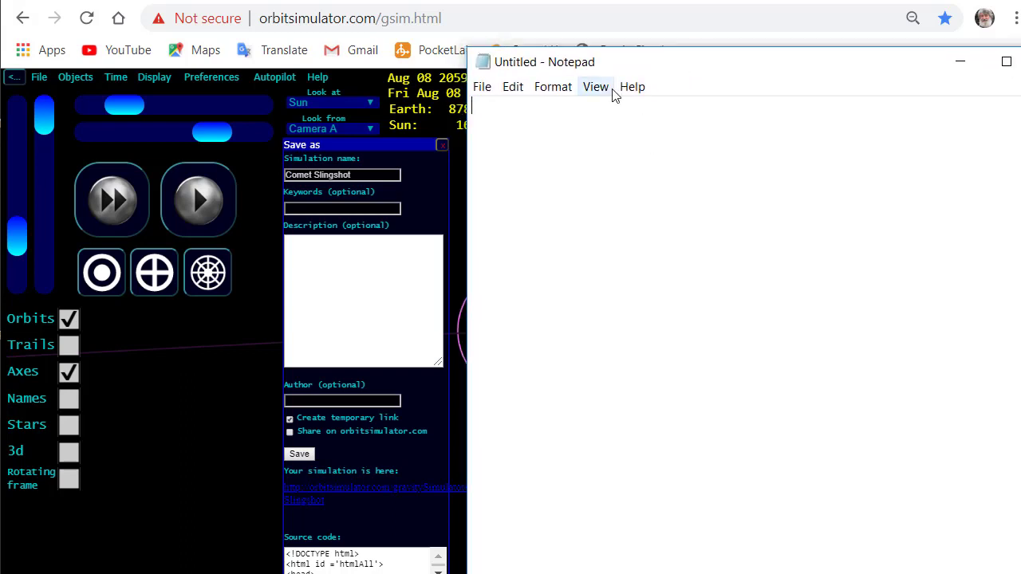
text(http://orbitsimulator.com/gravitySimulatorCloud/simulations/156860218_Comet%20Slingshot.html)
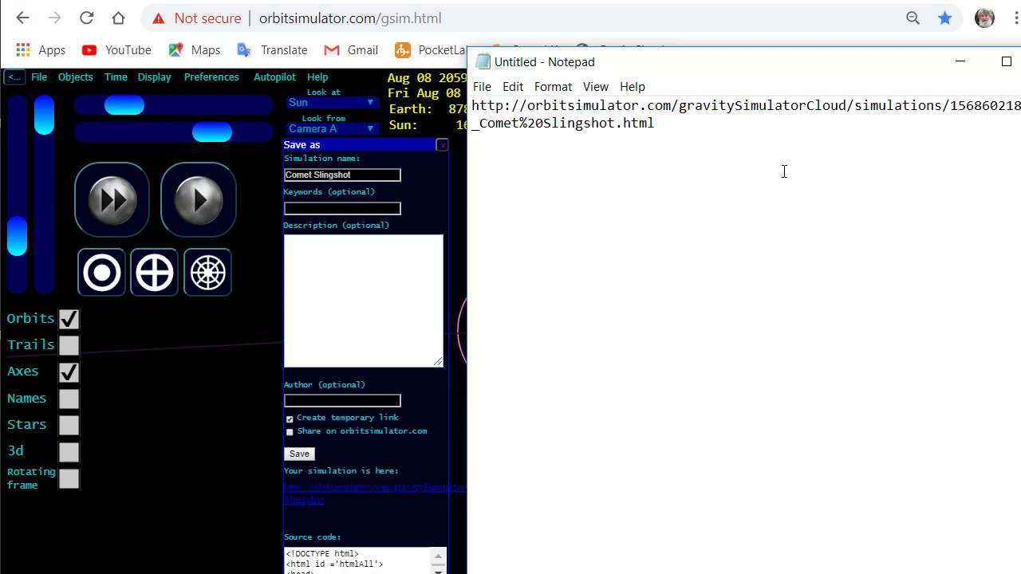
drag(629, 64, 1020, 67)
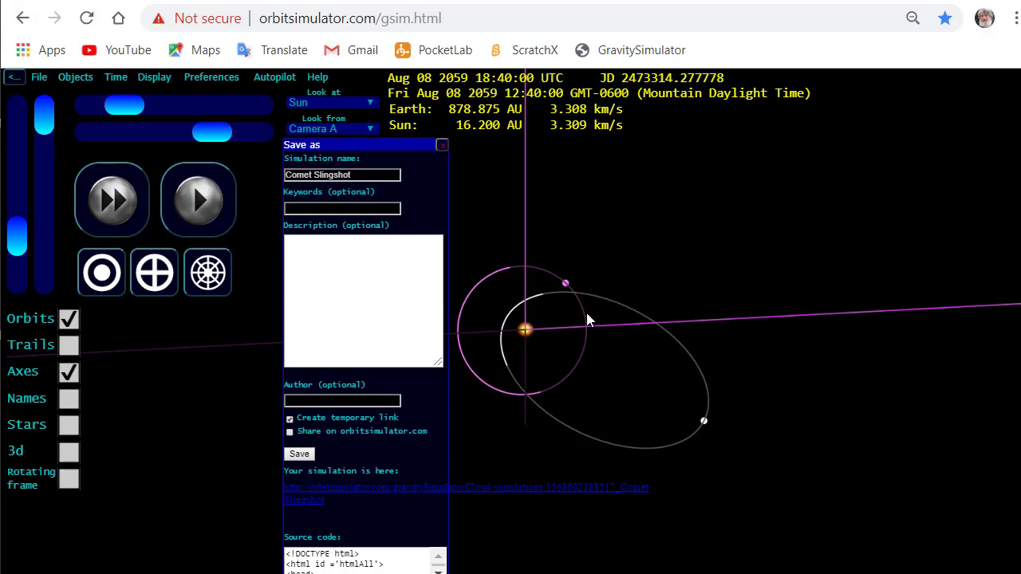
Step: Close the save panel and run the simulation, pausing it at Apr 19 2079
click(442, 147)
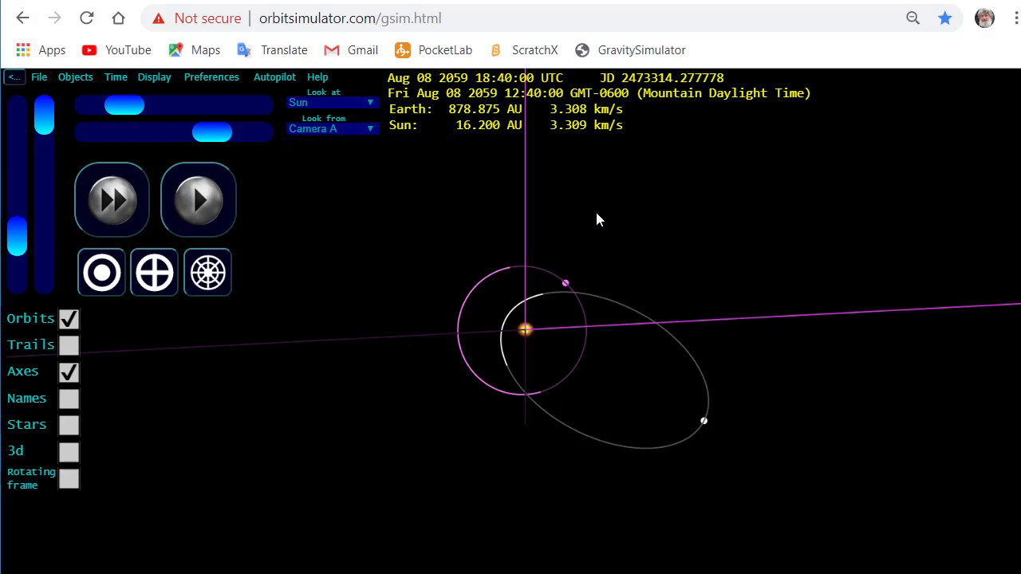
click(200, 199)
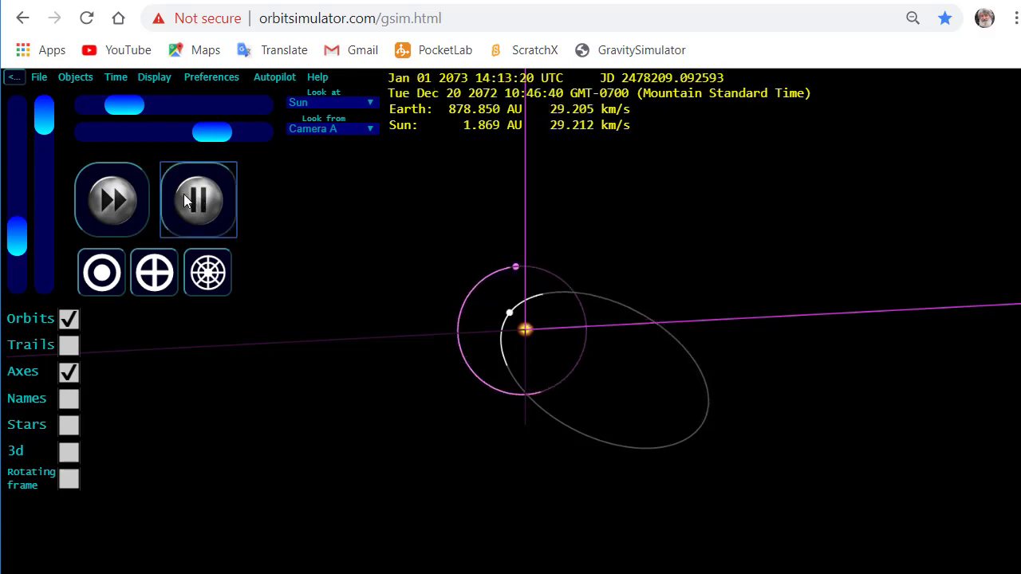
click(195, 206)
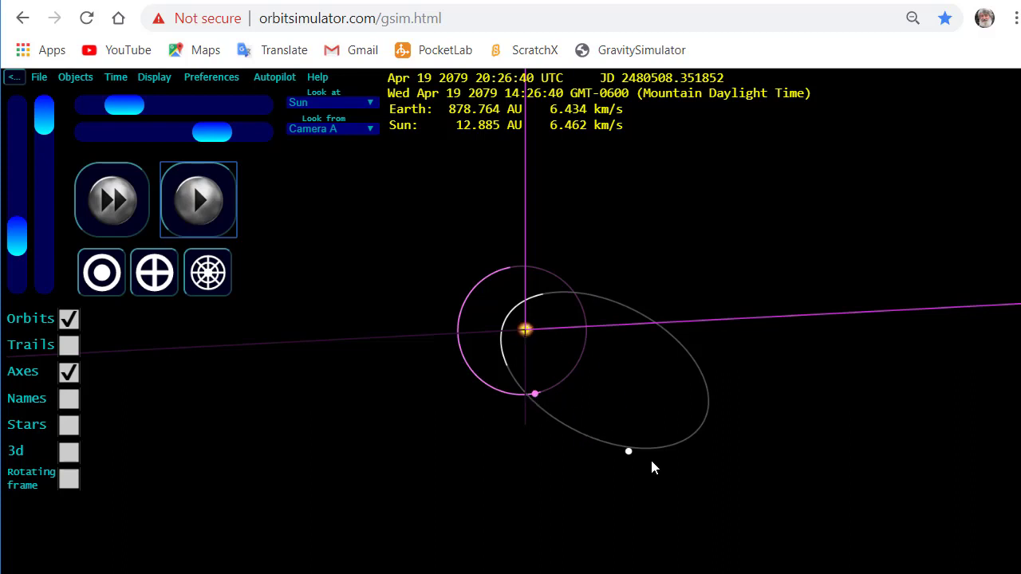
Step: Turn on Trails and keep the simulation running past Jun 2219
click(204, 217)
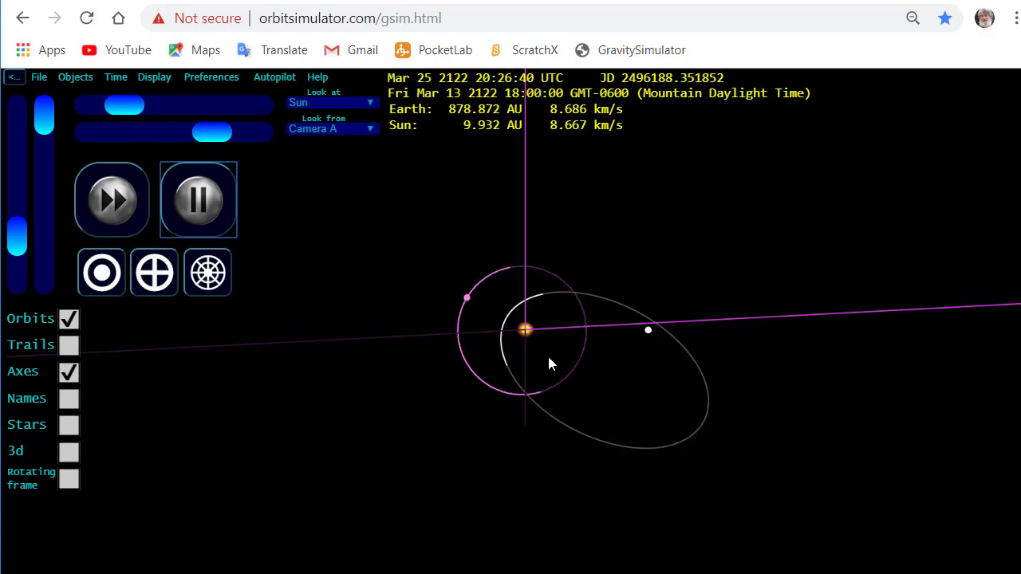
click(201, 207)
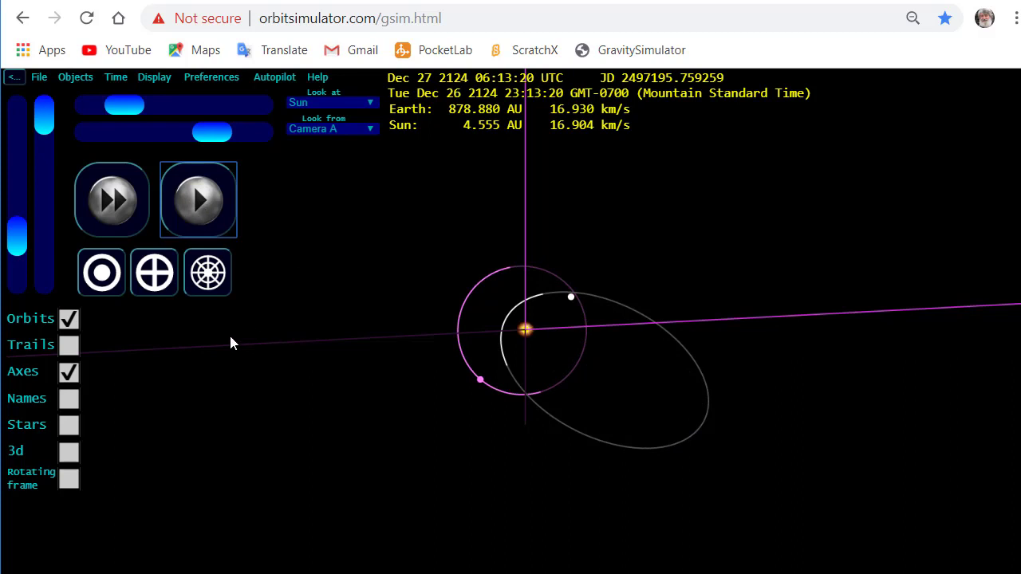
click(68, 345)
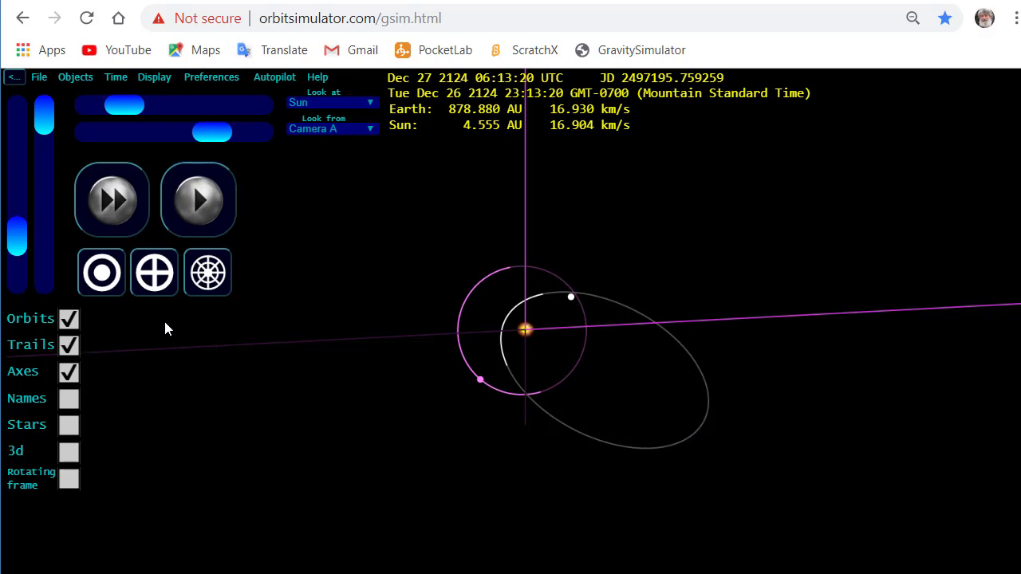
click(206, 215)
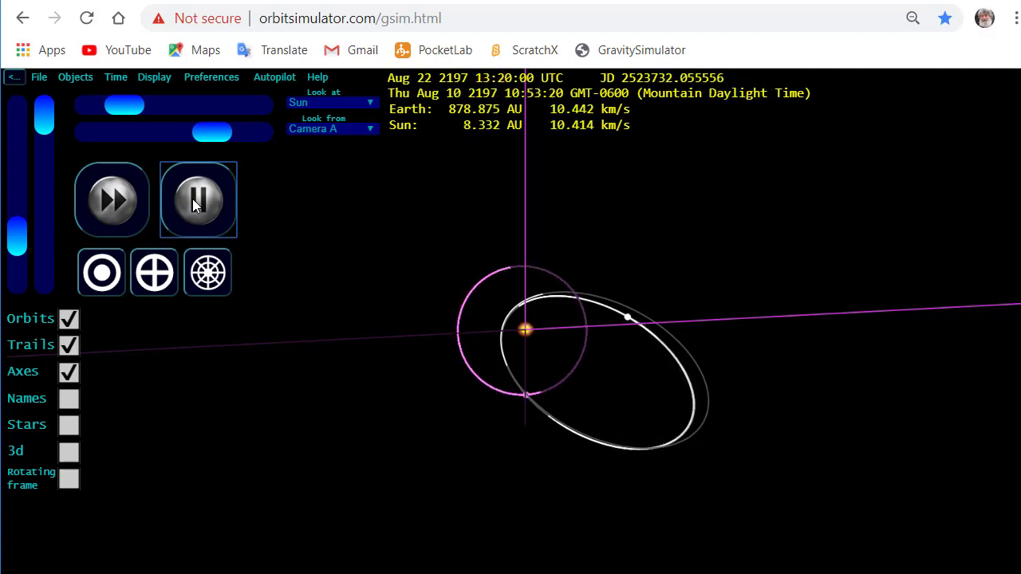
click(194, 205)
click(194, 205)
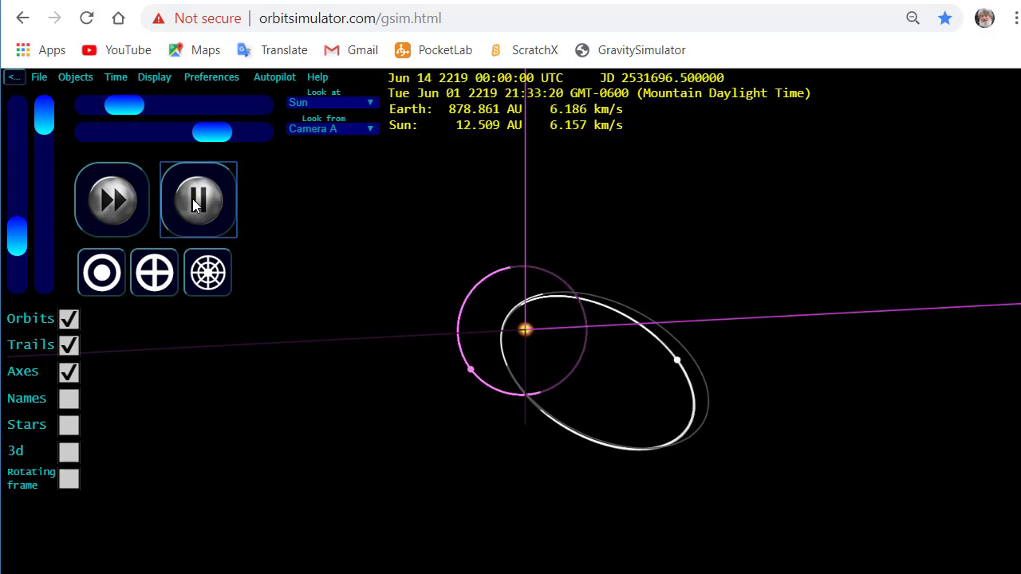
Step: Pause briefly, then resume the simulation until it reaches Oct 2246
click(196, 206)
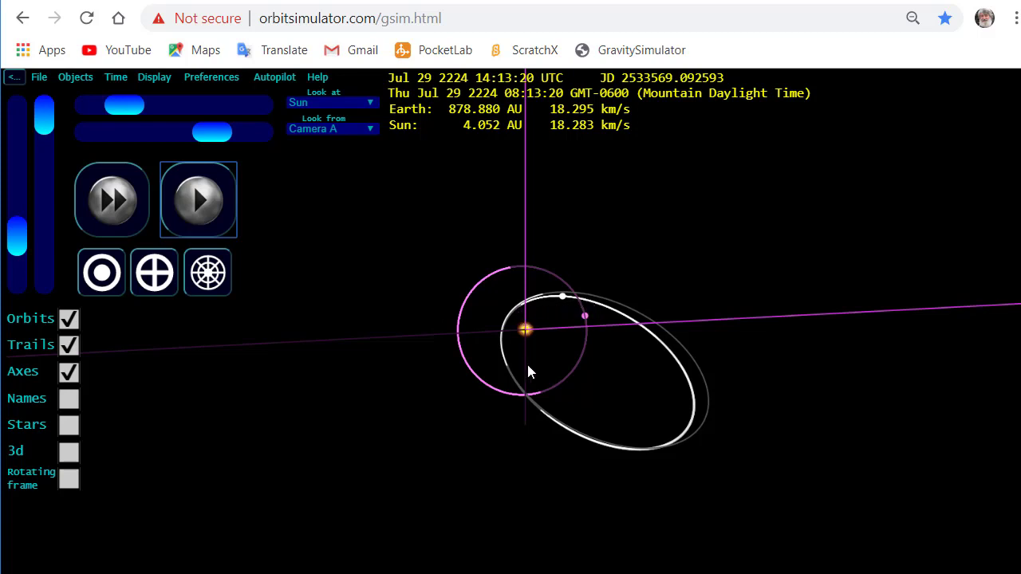
click(199, 206)
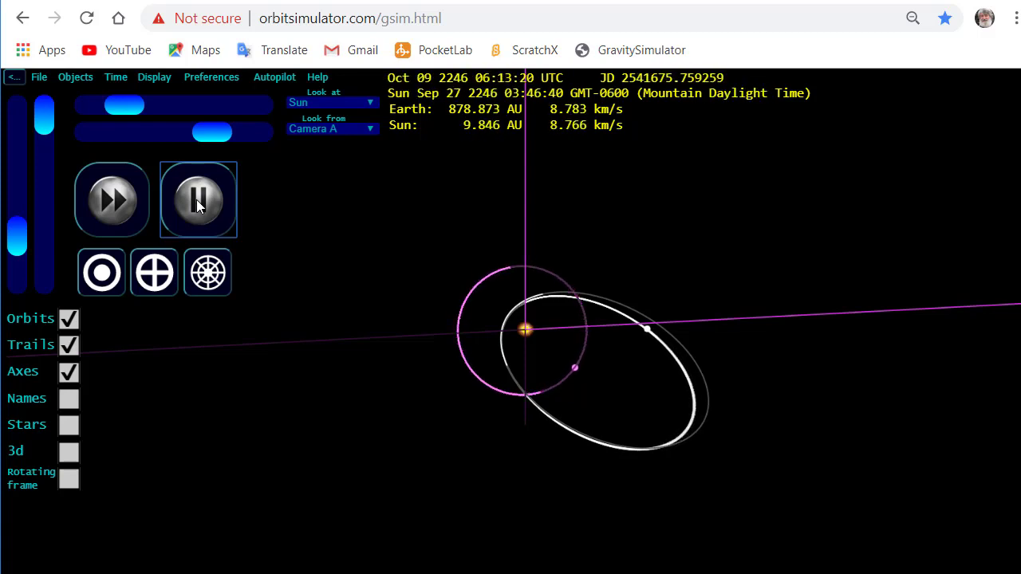
Step: Toggle Play/Pause until the clock stops at Jan 05 2266 09:46:40 UTC
click(195, 204)
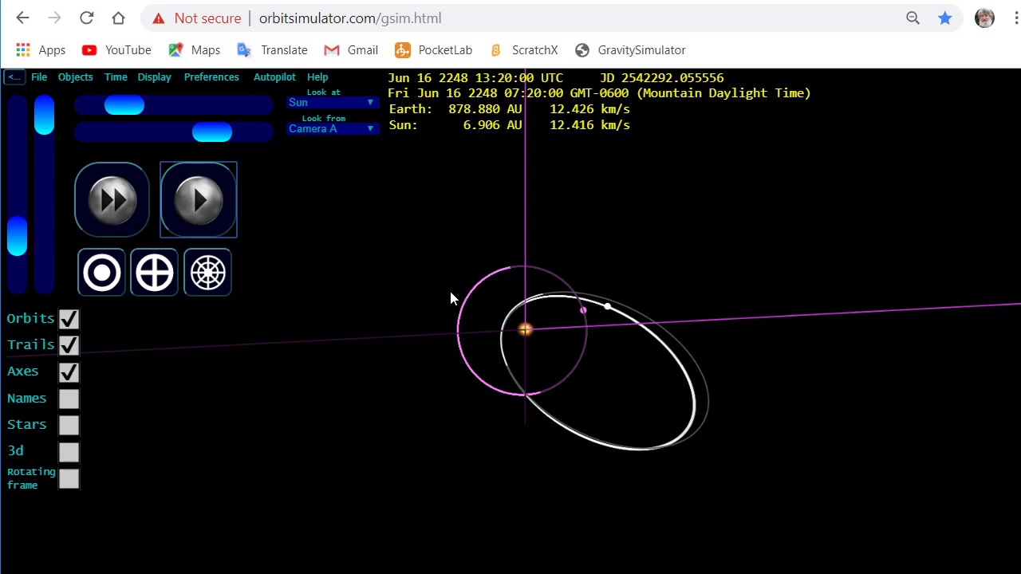
click(198, 209)
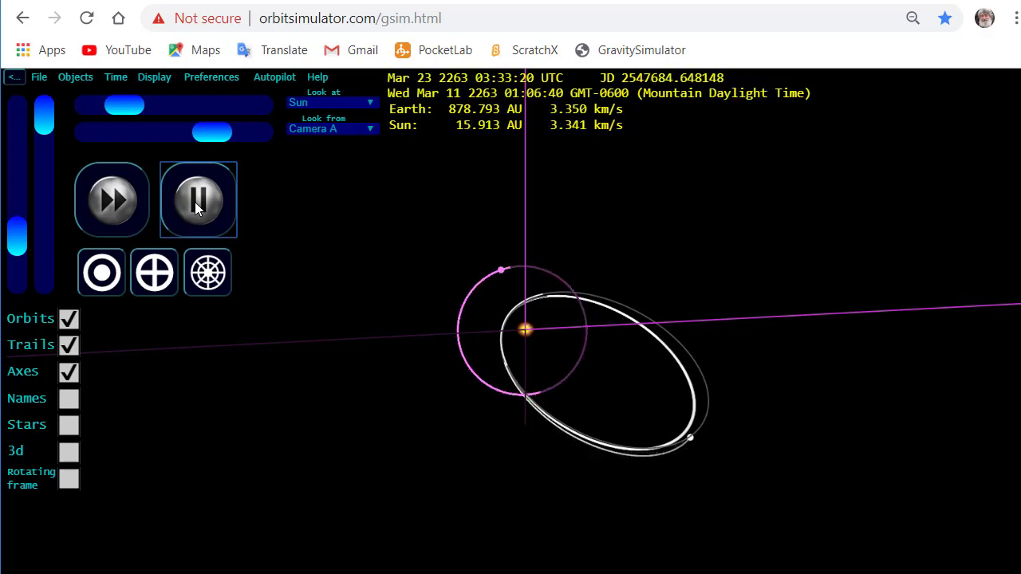
click(197, 209)
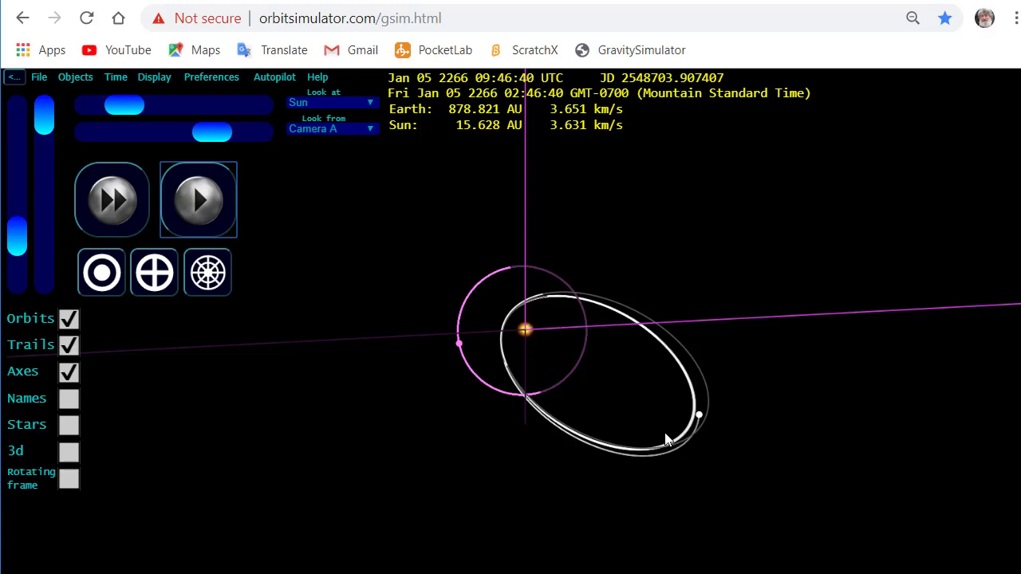
click(83, 80)
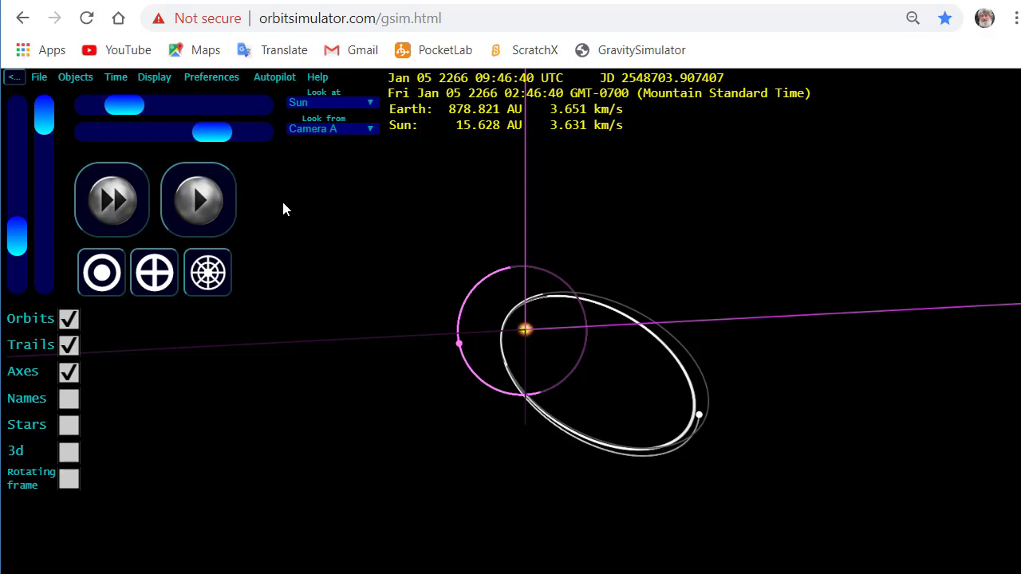
Step: In Edit objects (elements), select Jupiter Barycenter (5), switch mass to Jupiter masses, and enter 10
click(76, 77)
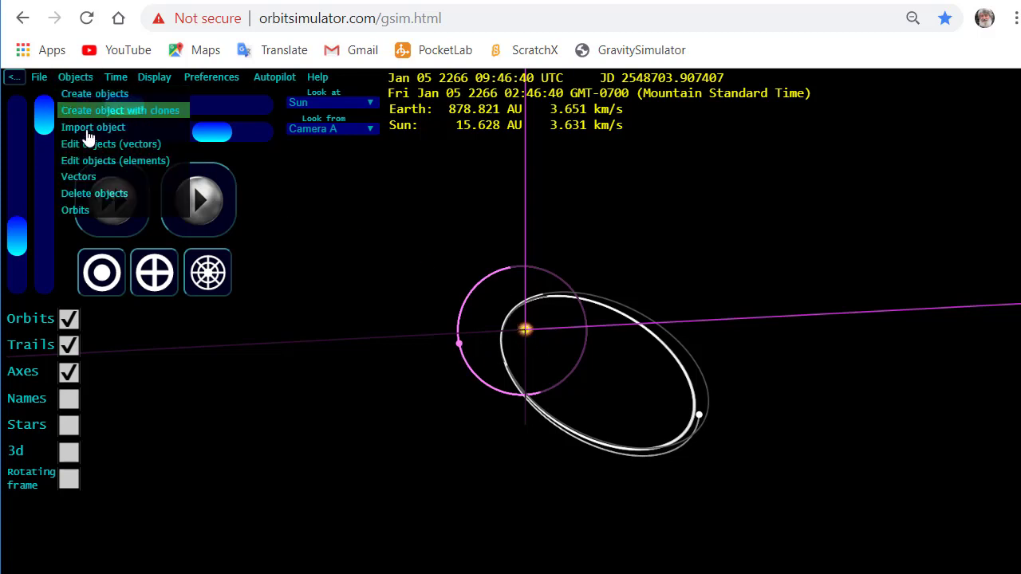
click(98, 163)
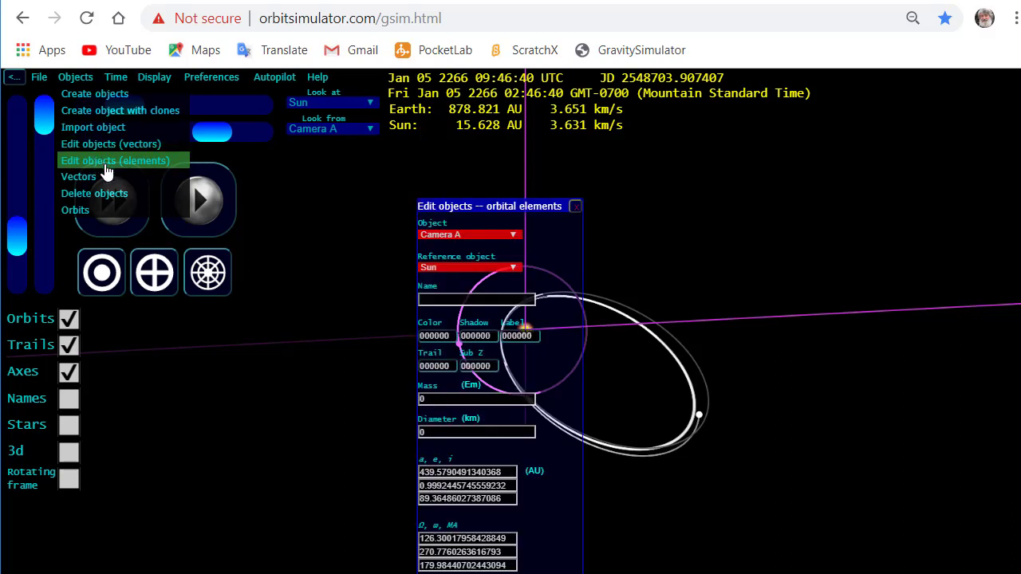
click(513, 236)
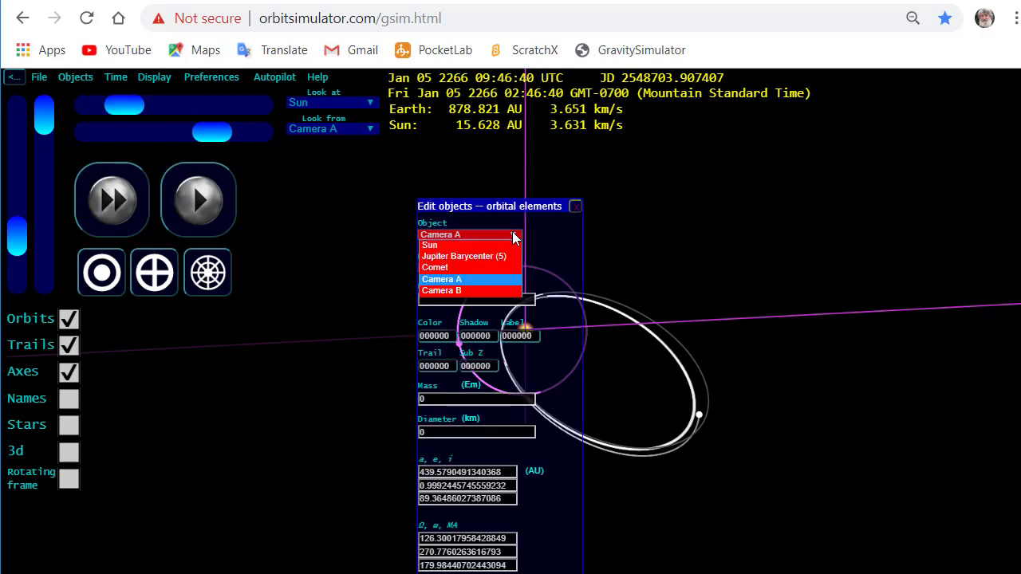
click(483, 256)
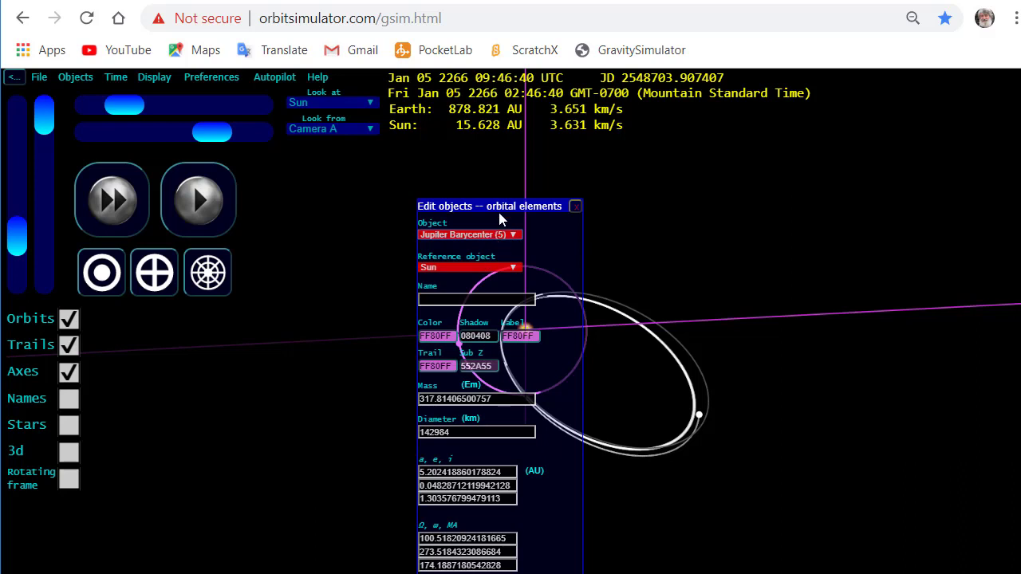
drag(499, 210, 395, 143)
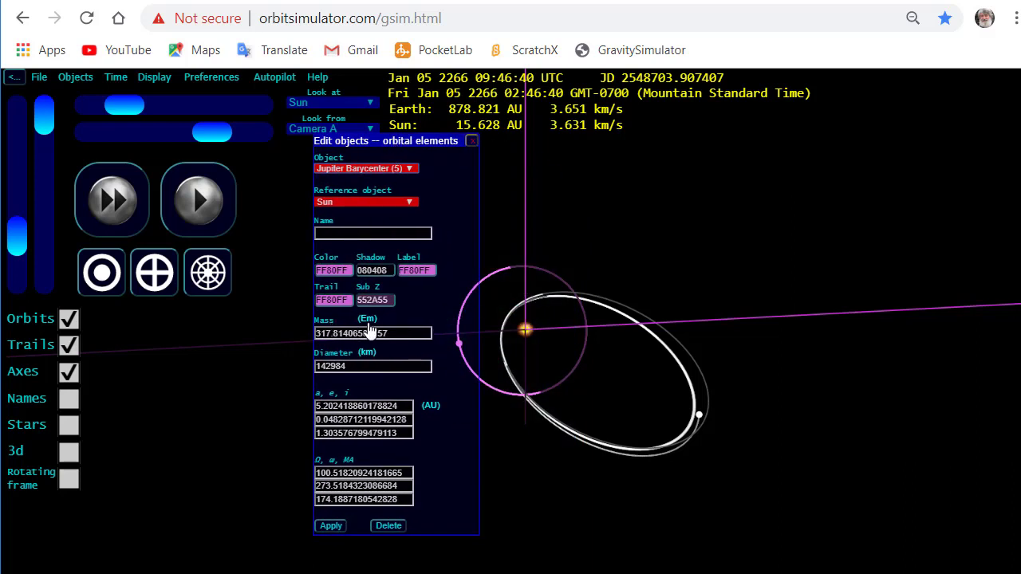
mouse_move(365, 327)
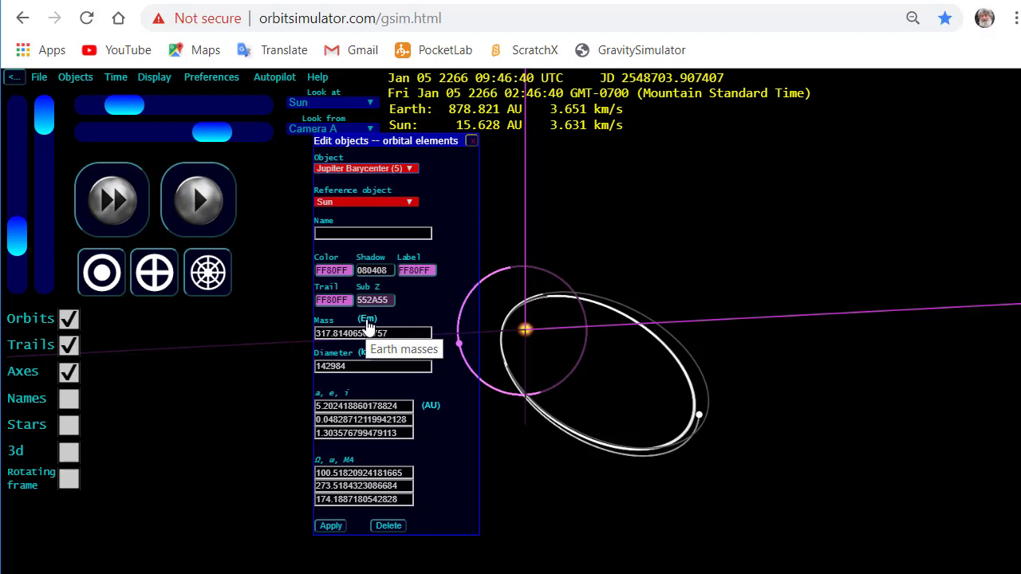
click(368, 327)
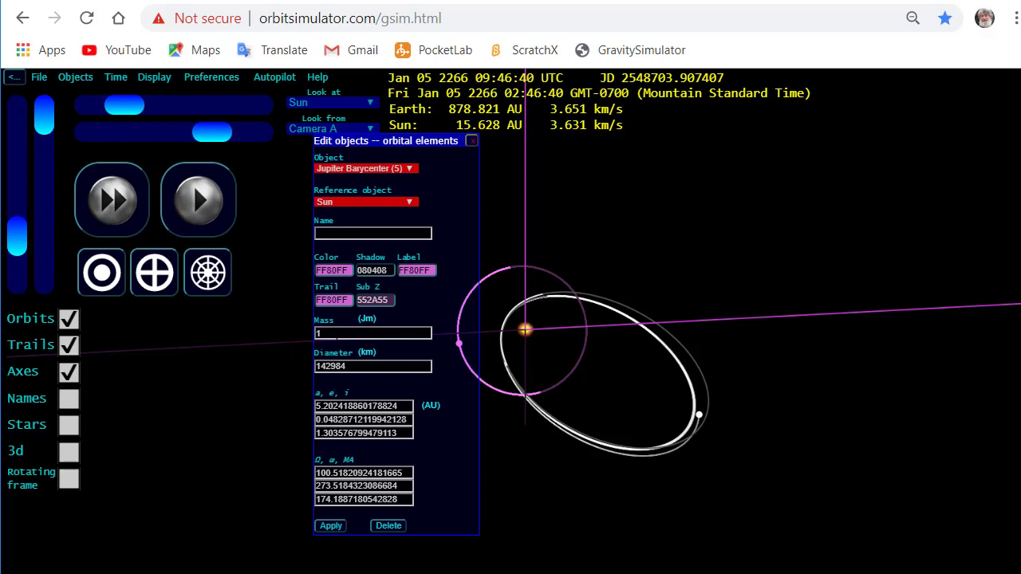
drag(340, 334, 282, 333)
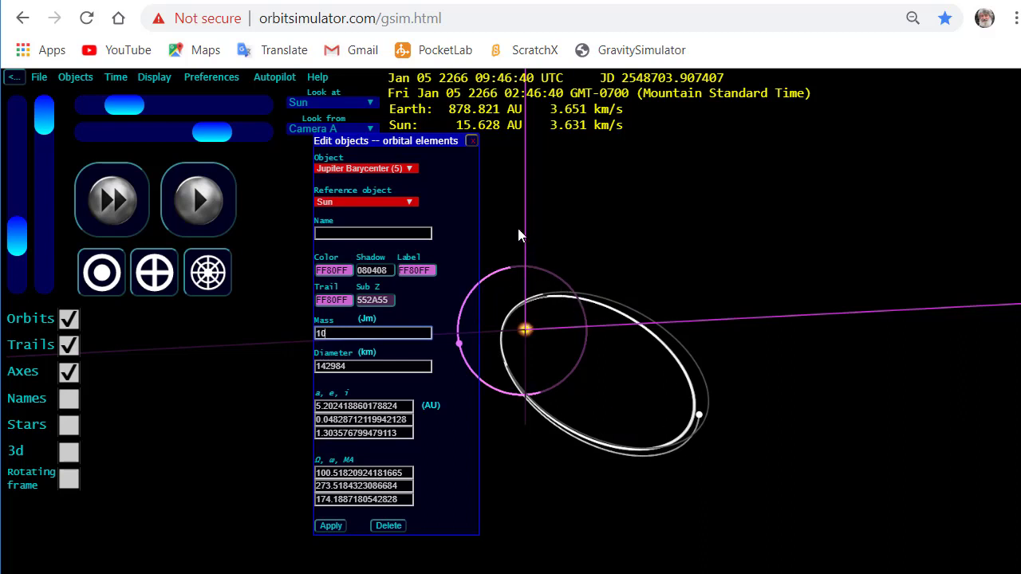
Step: Close the editor and run the 10-Jupiter-mass simulation on to Aug 10 2410
click(470, 141)
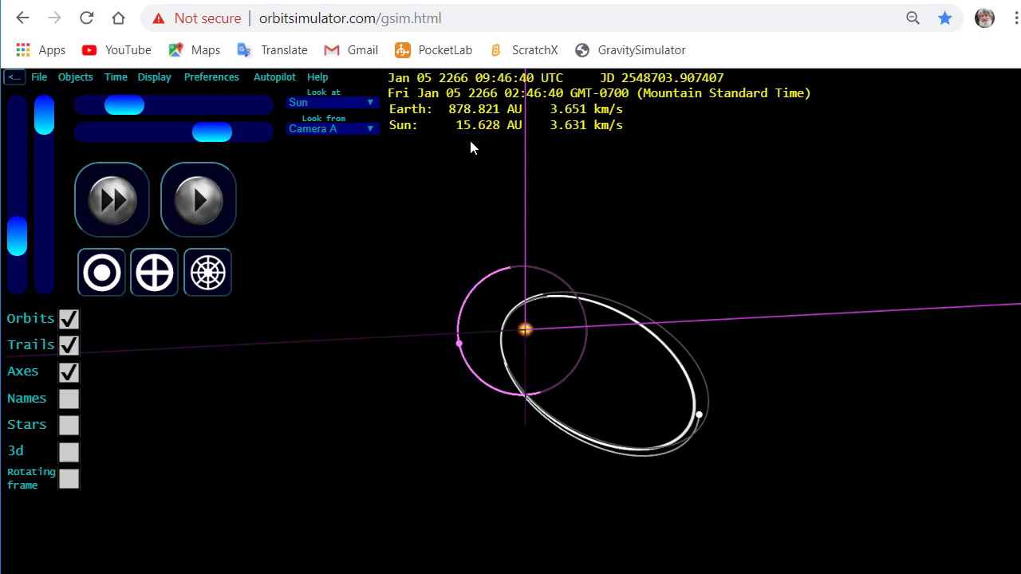
click(194, 210)
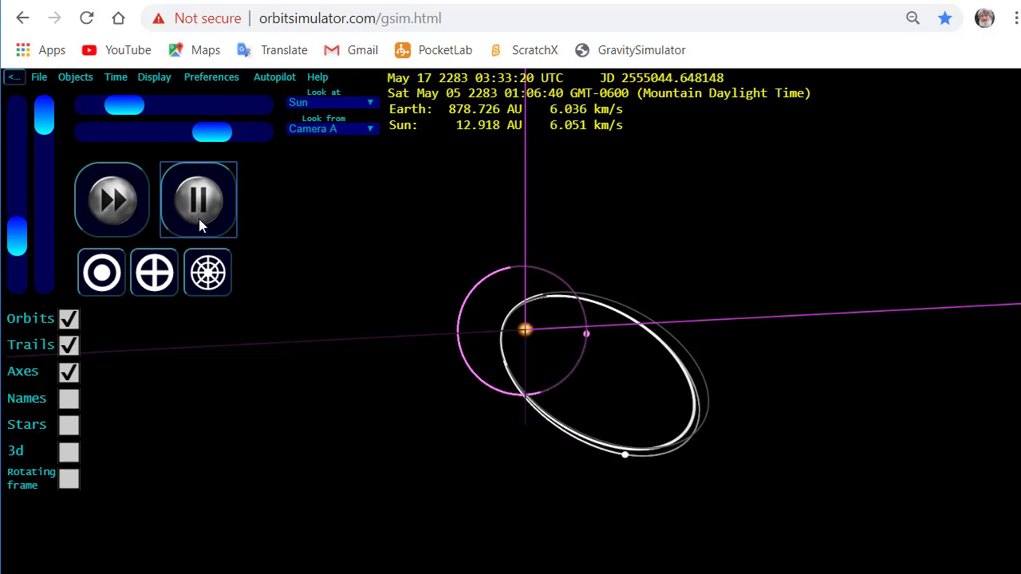
click(195, 203)
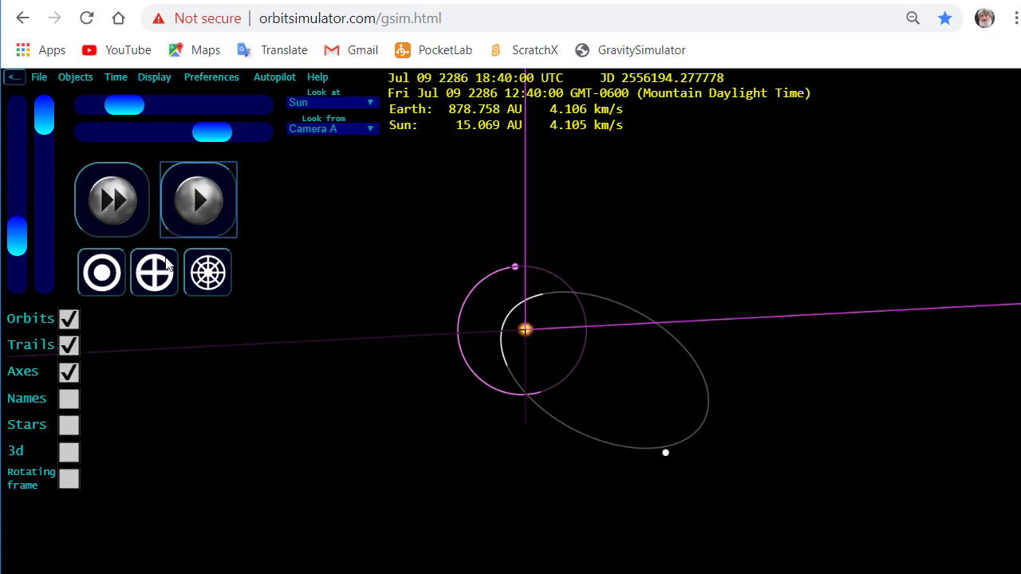
click(199, 198)
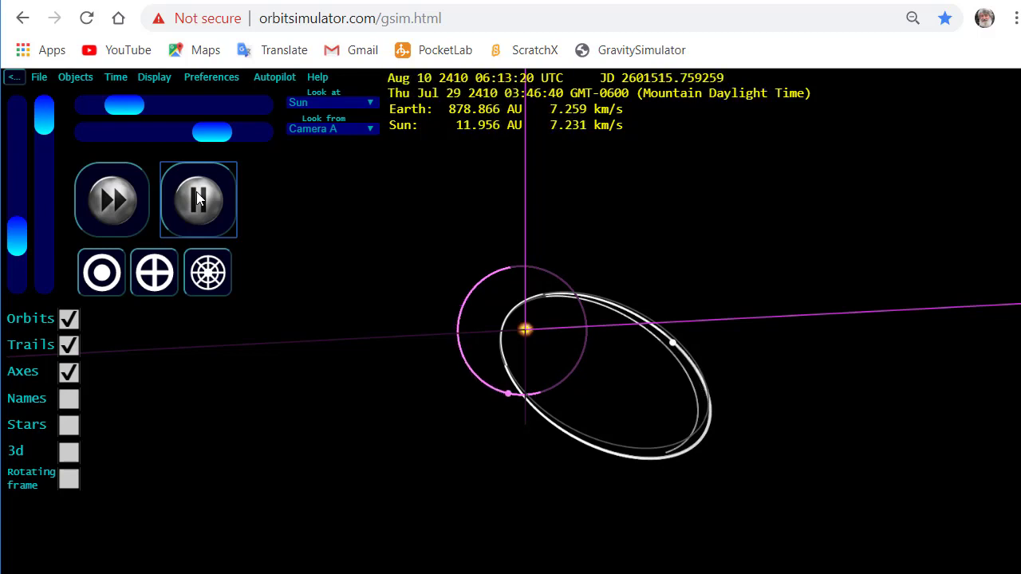
Step: Run the simulation past March 2470, pausing again at Jan 18 2480 05:20:00 UTC
click(196, 193)
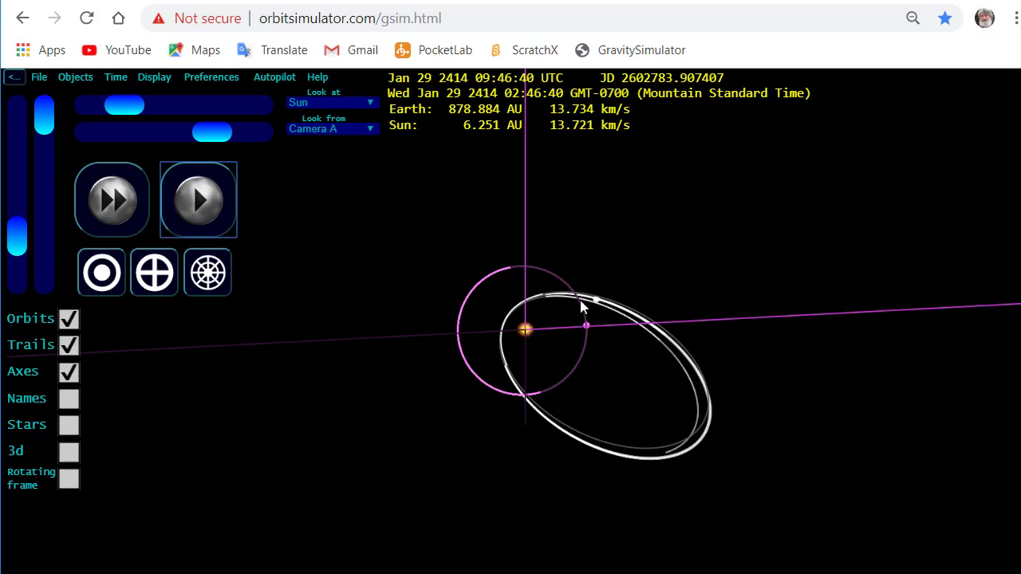
click(196, 201)
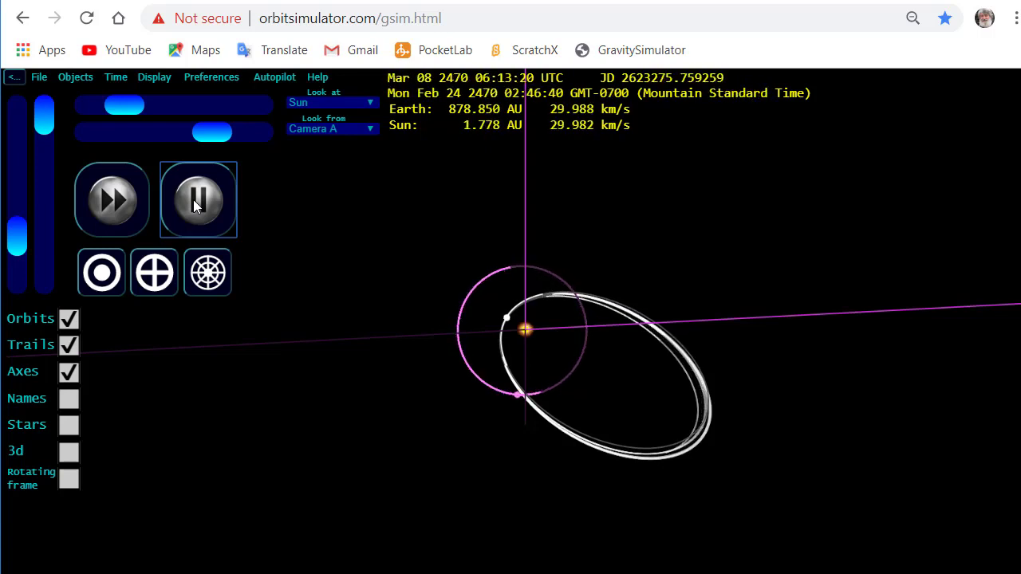
click(197, 205)
Step: Resume the simulation from Jan 18 2480 so the comet keeps adding overlapping trails
click(198, 205)
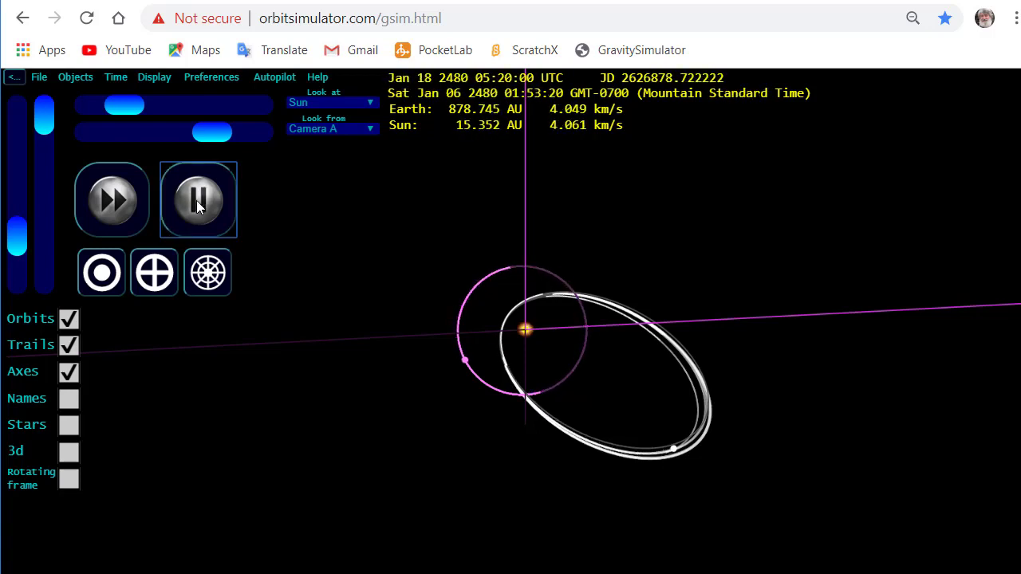